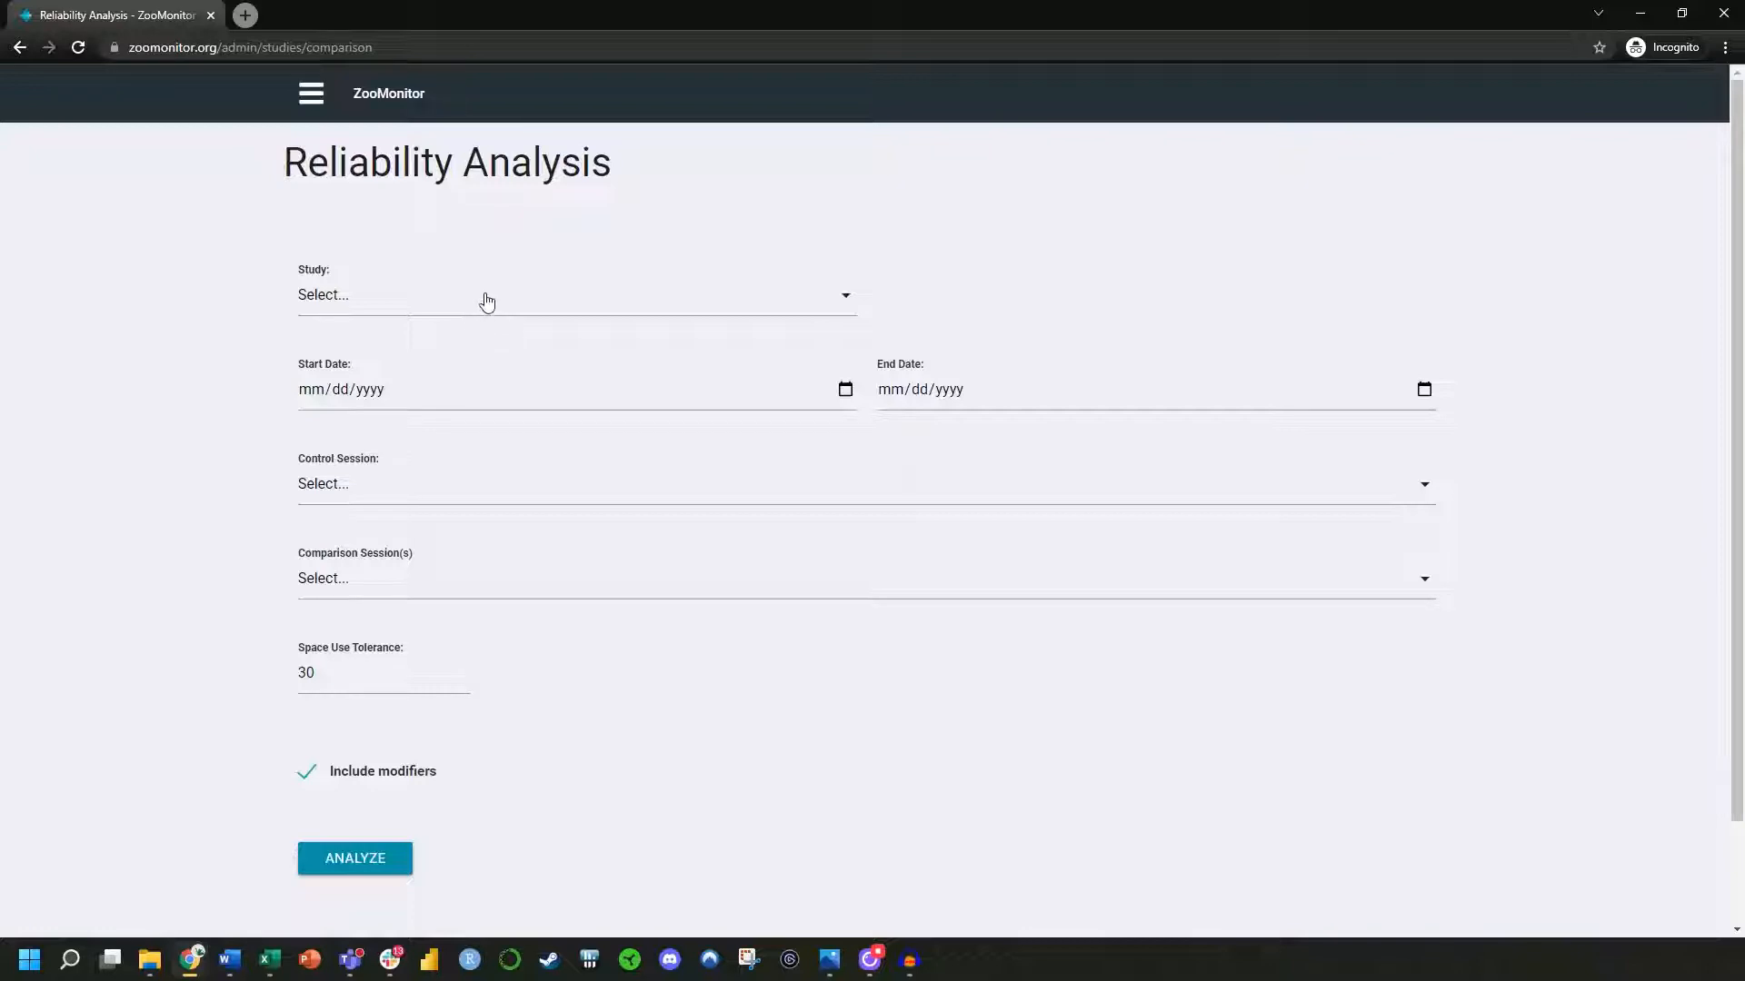
Select the Example Project - Pygmy Hippo study and set both its start and end dates to 11/11/2021
{"action": "left_click", "coordinate": [487, 300]}
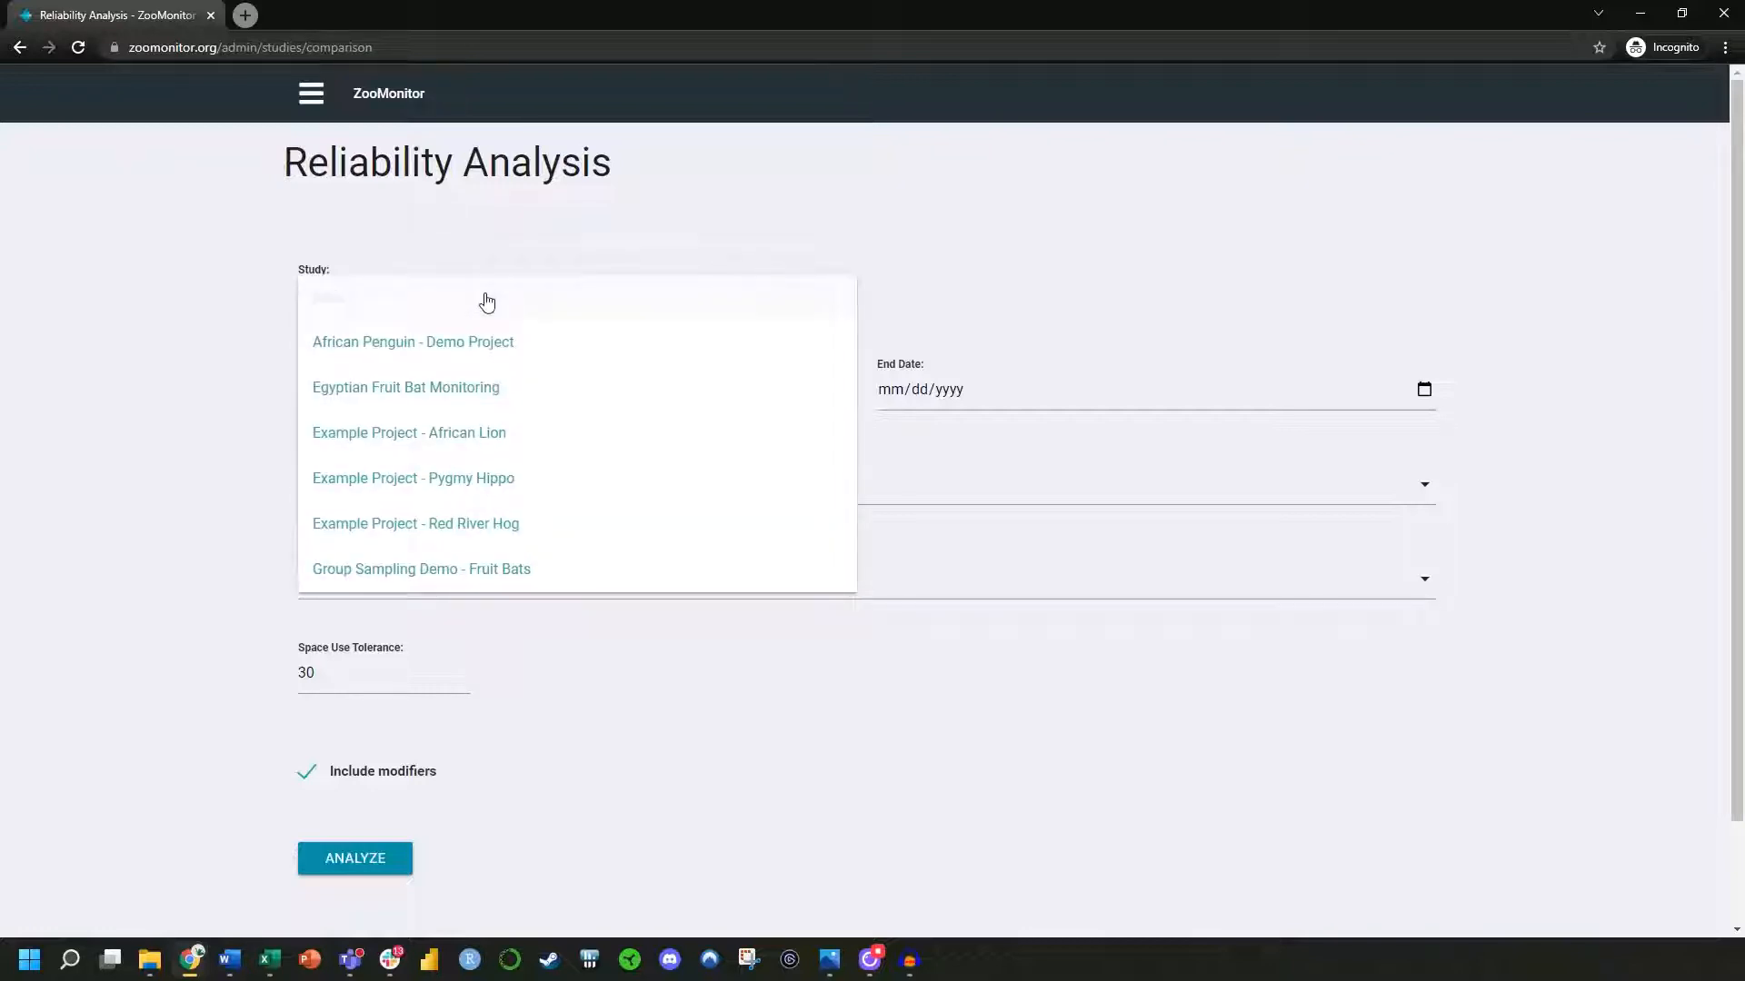
{"action": "left_click", "coordinate": [452, 495]}
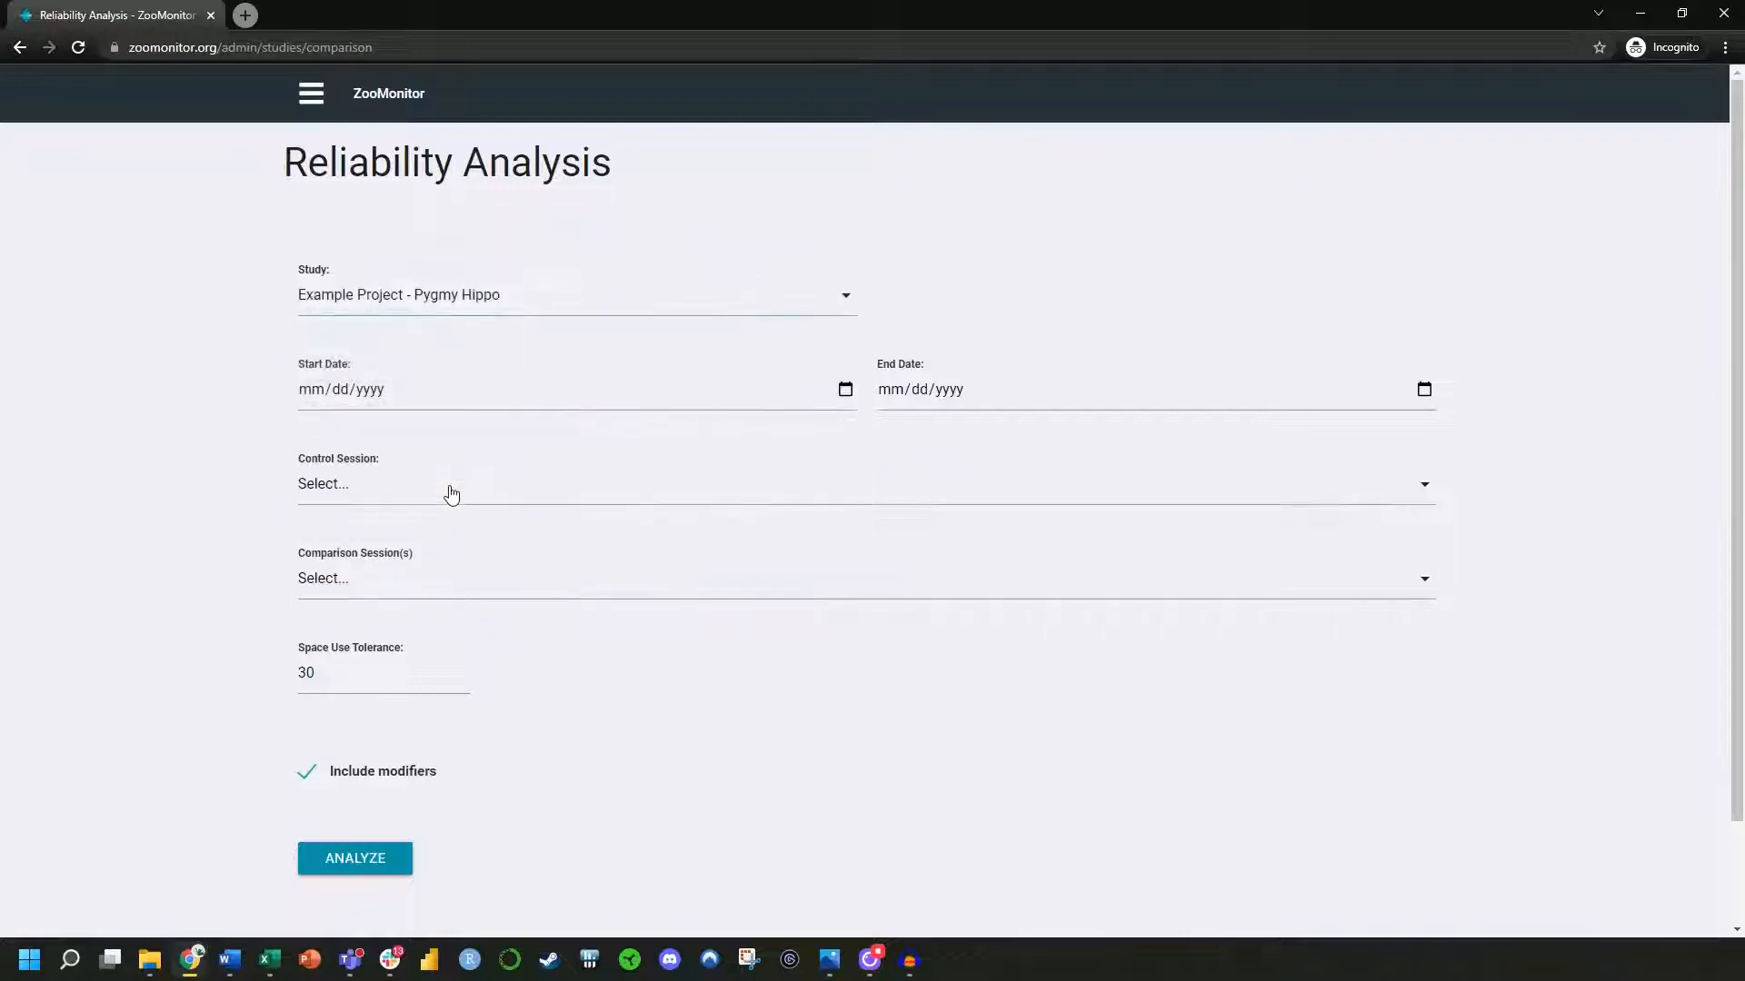
{"action": "left_click", "coordinate": [846, 391]}
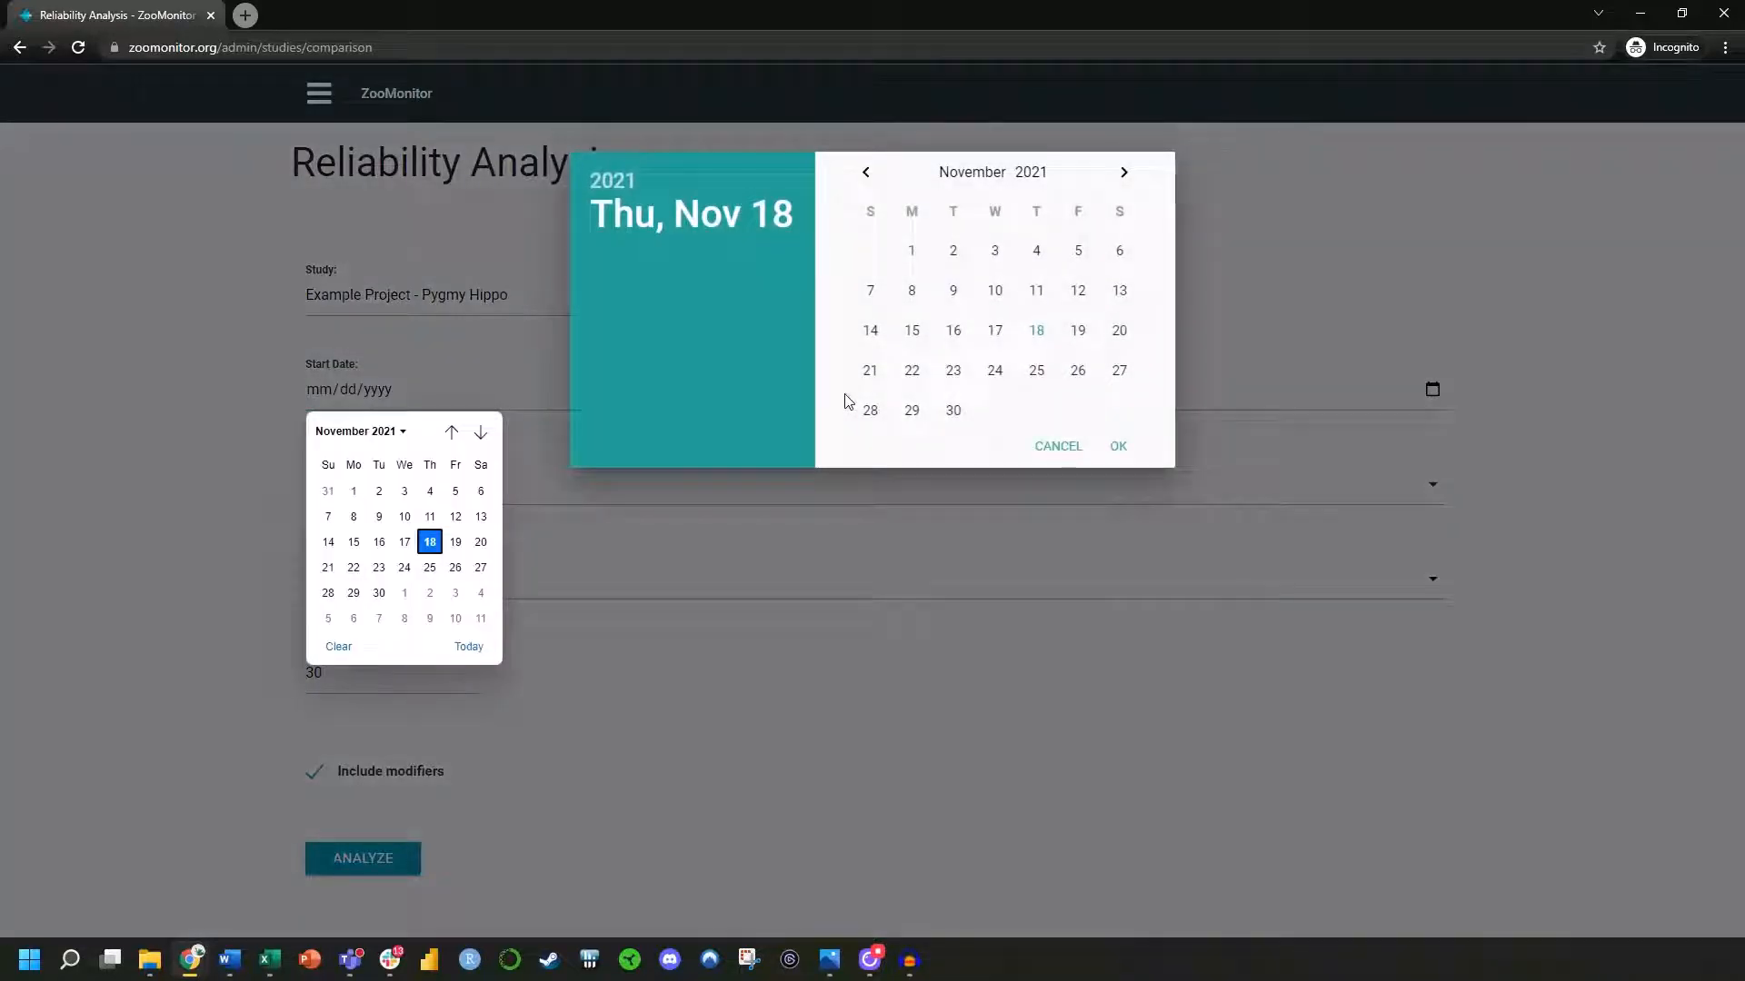
{"action": "left_click", "coordinate": [1037, 291]}
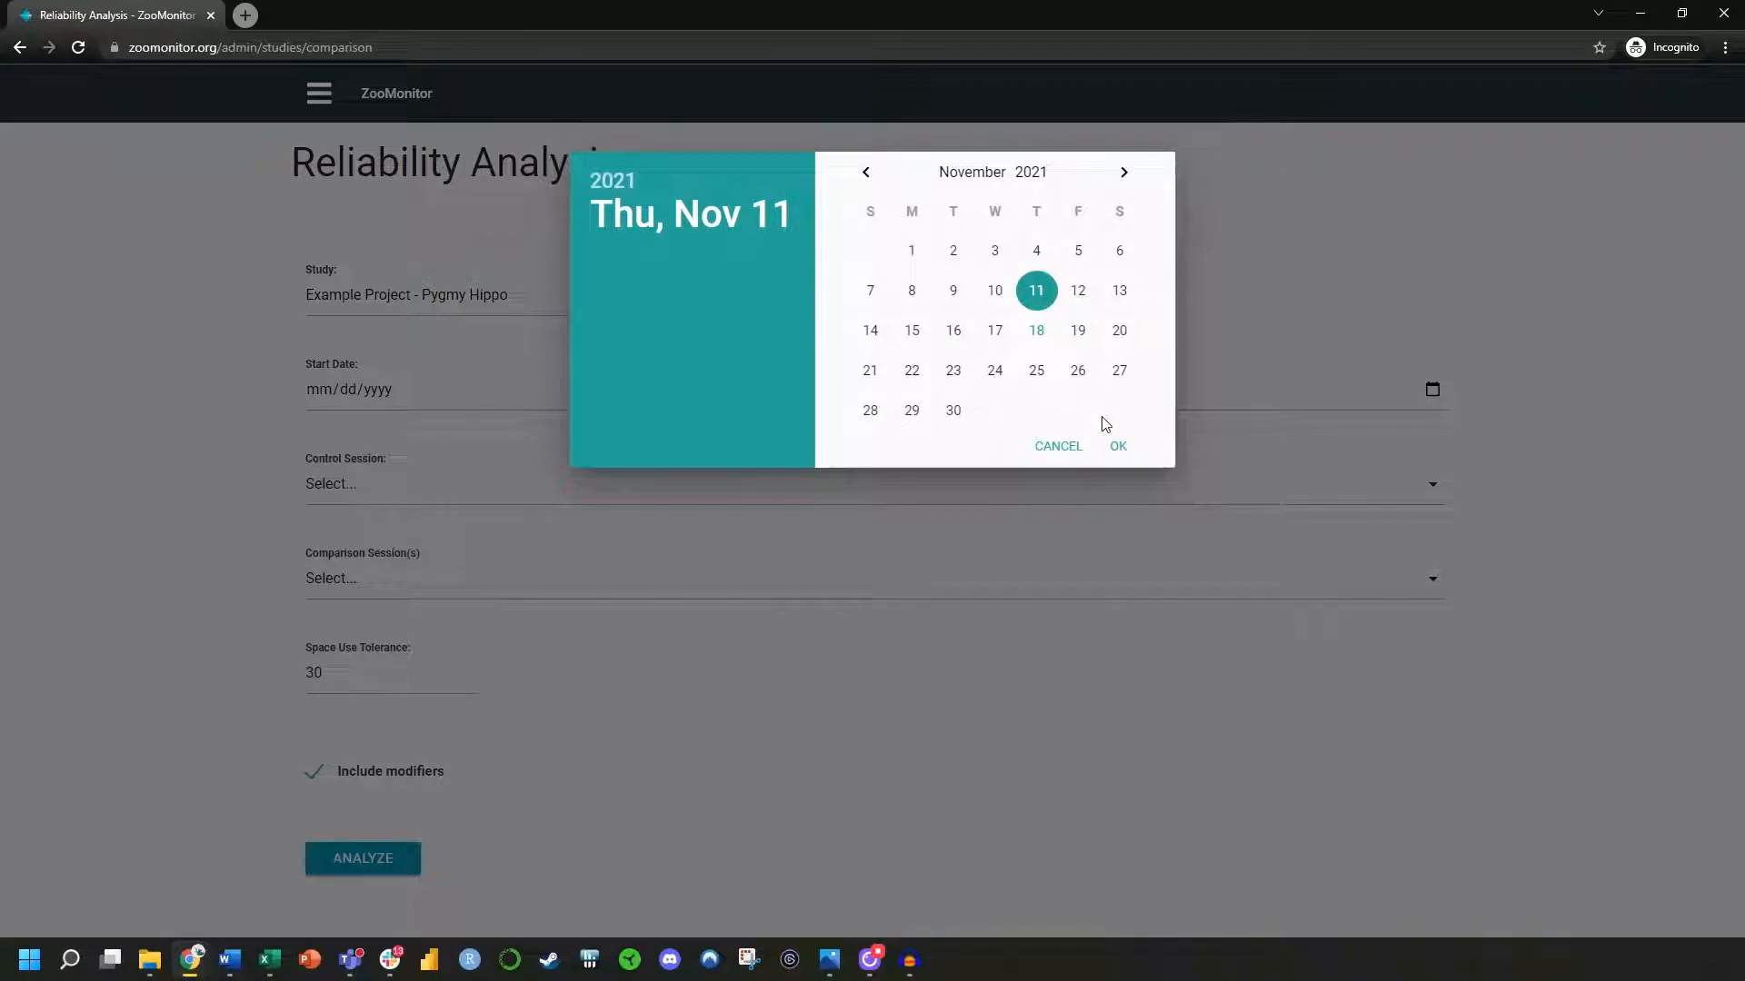
{"action": "left_click", "coordinate": [1119, 447]}
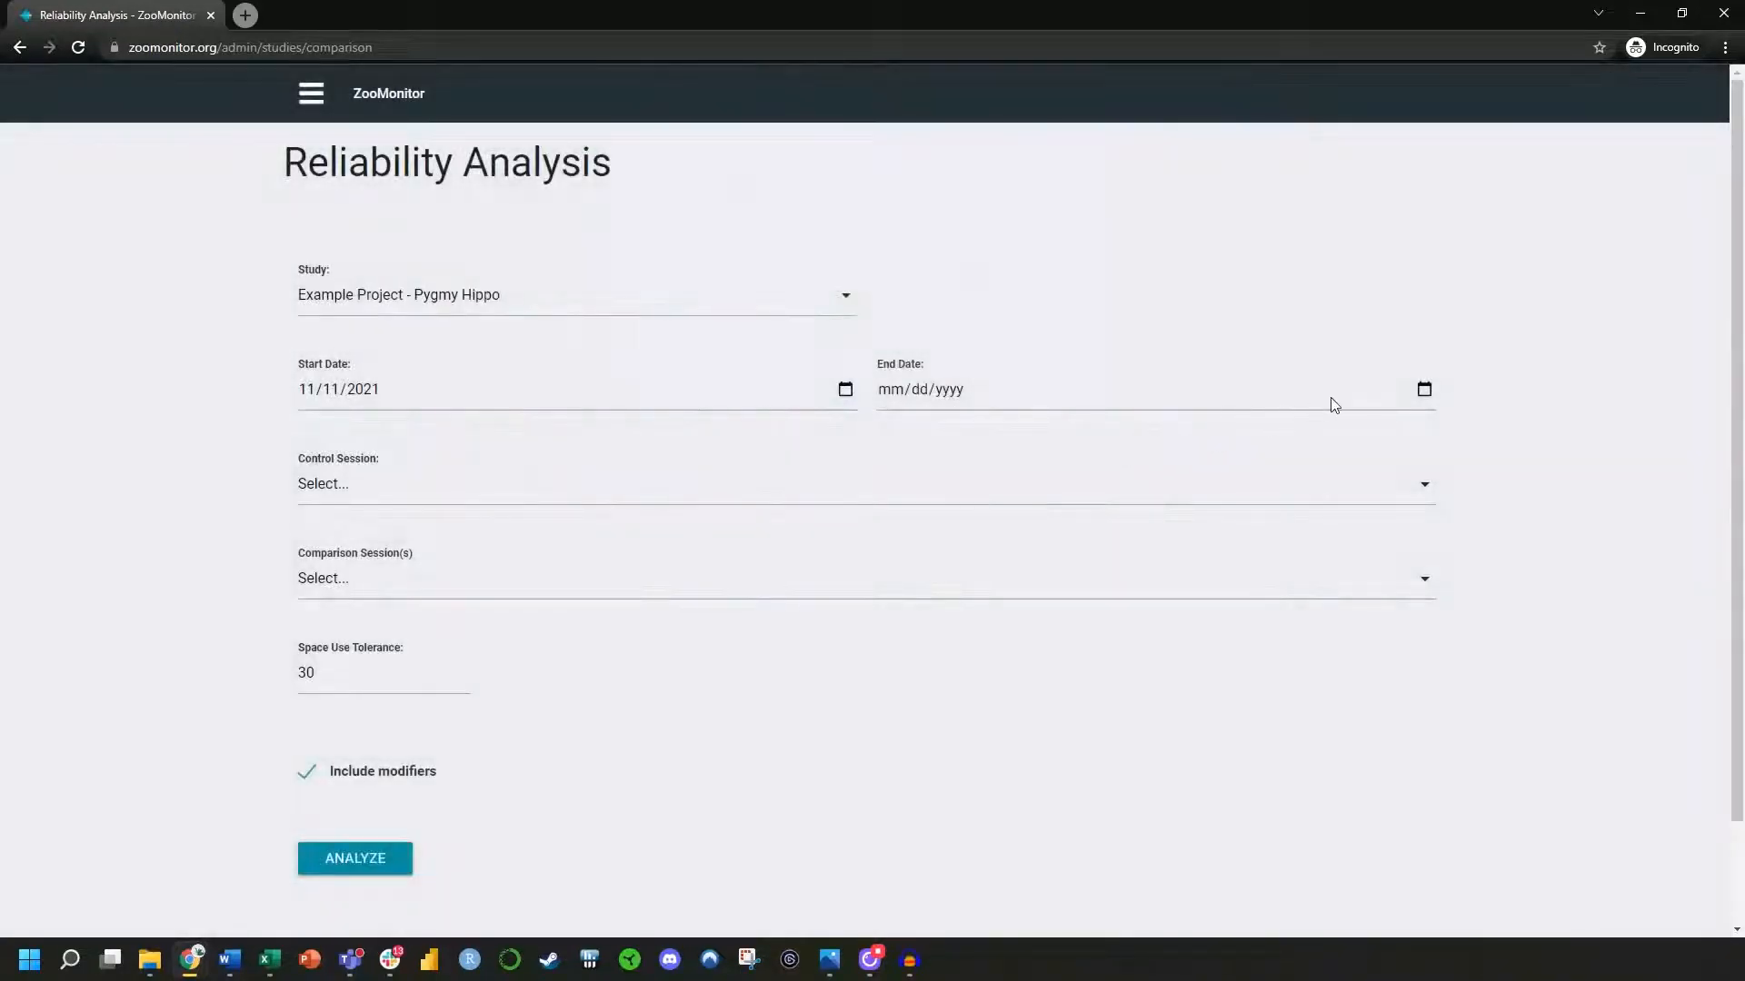
{"action": "left_click", "coordinate": [1425, 390]}
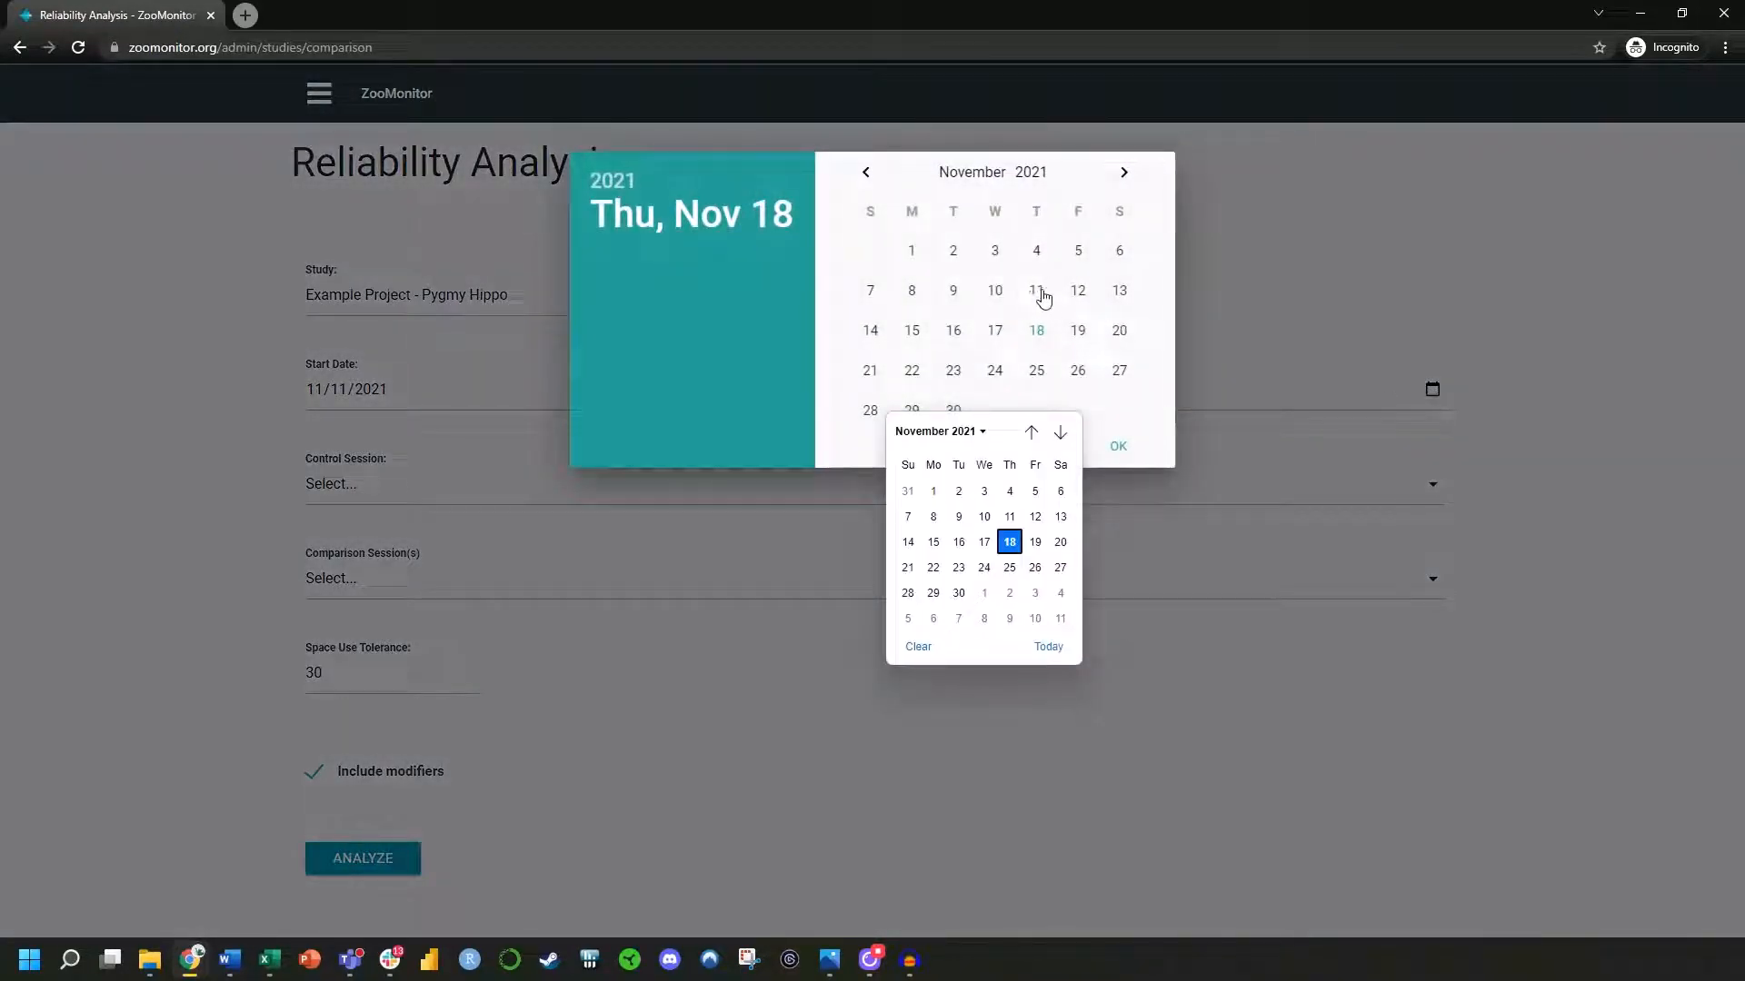
{"action": "left_click", "coordinate": [1041, 293]}
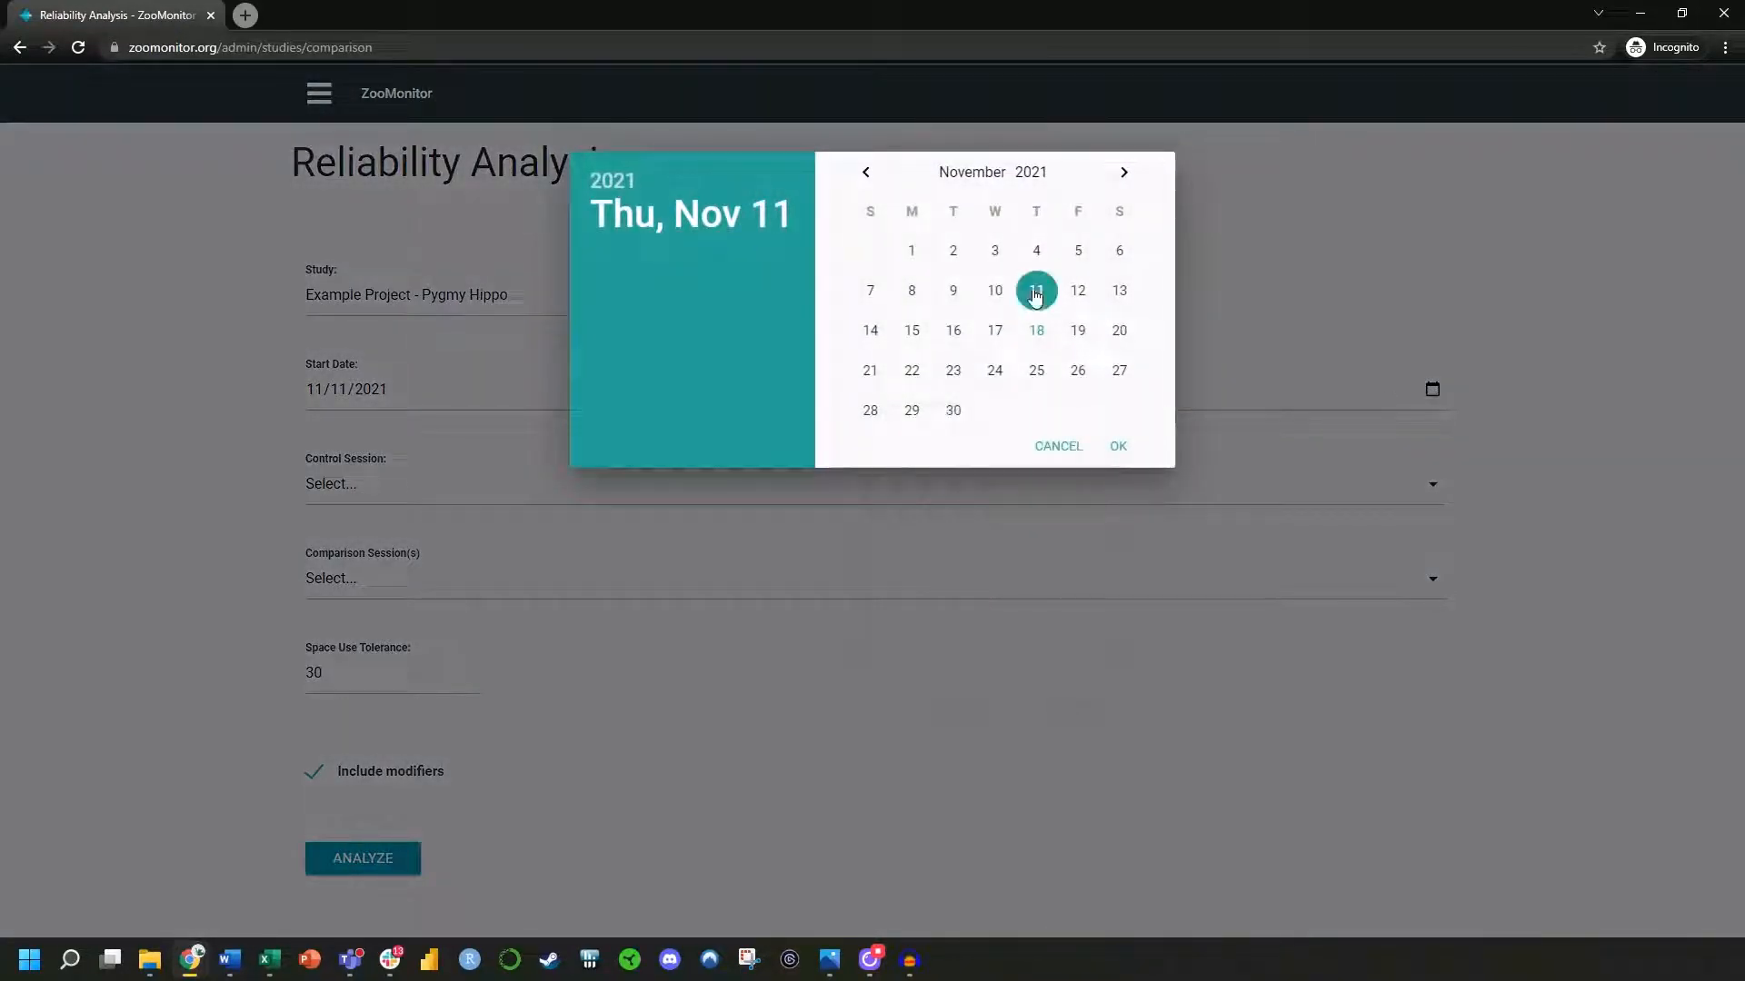
{"action": "left_click", "coordinate": [1119, 448]}
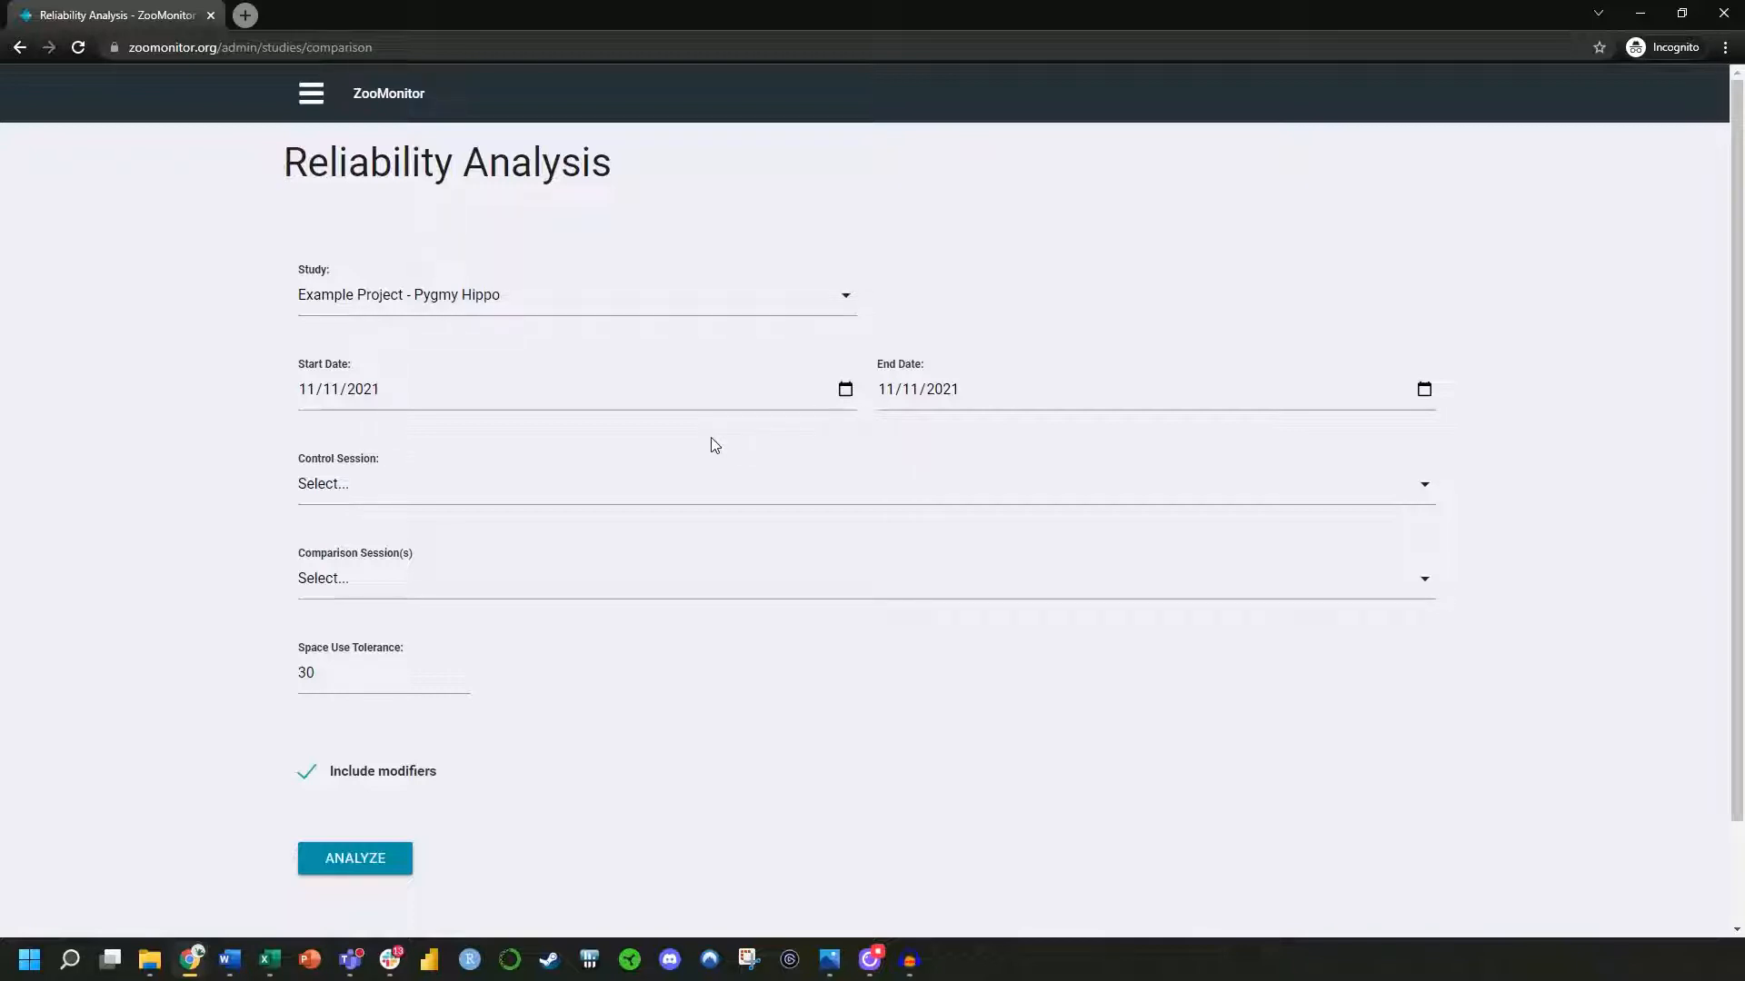
Choose the fifth listed session, from 4:32 PM, as the control and the other two observers' 4:32 PM sessions as comparisons
{"action": "left_click", "coordinate": [373, 509]}
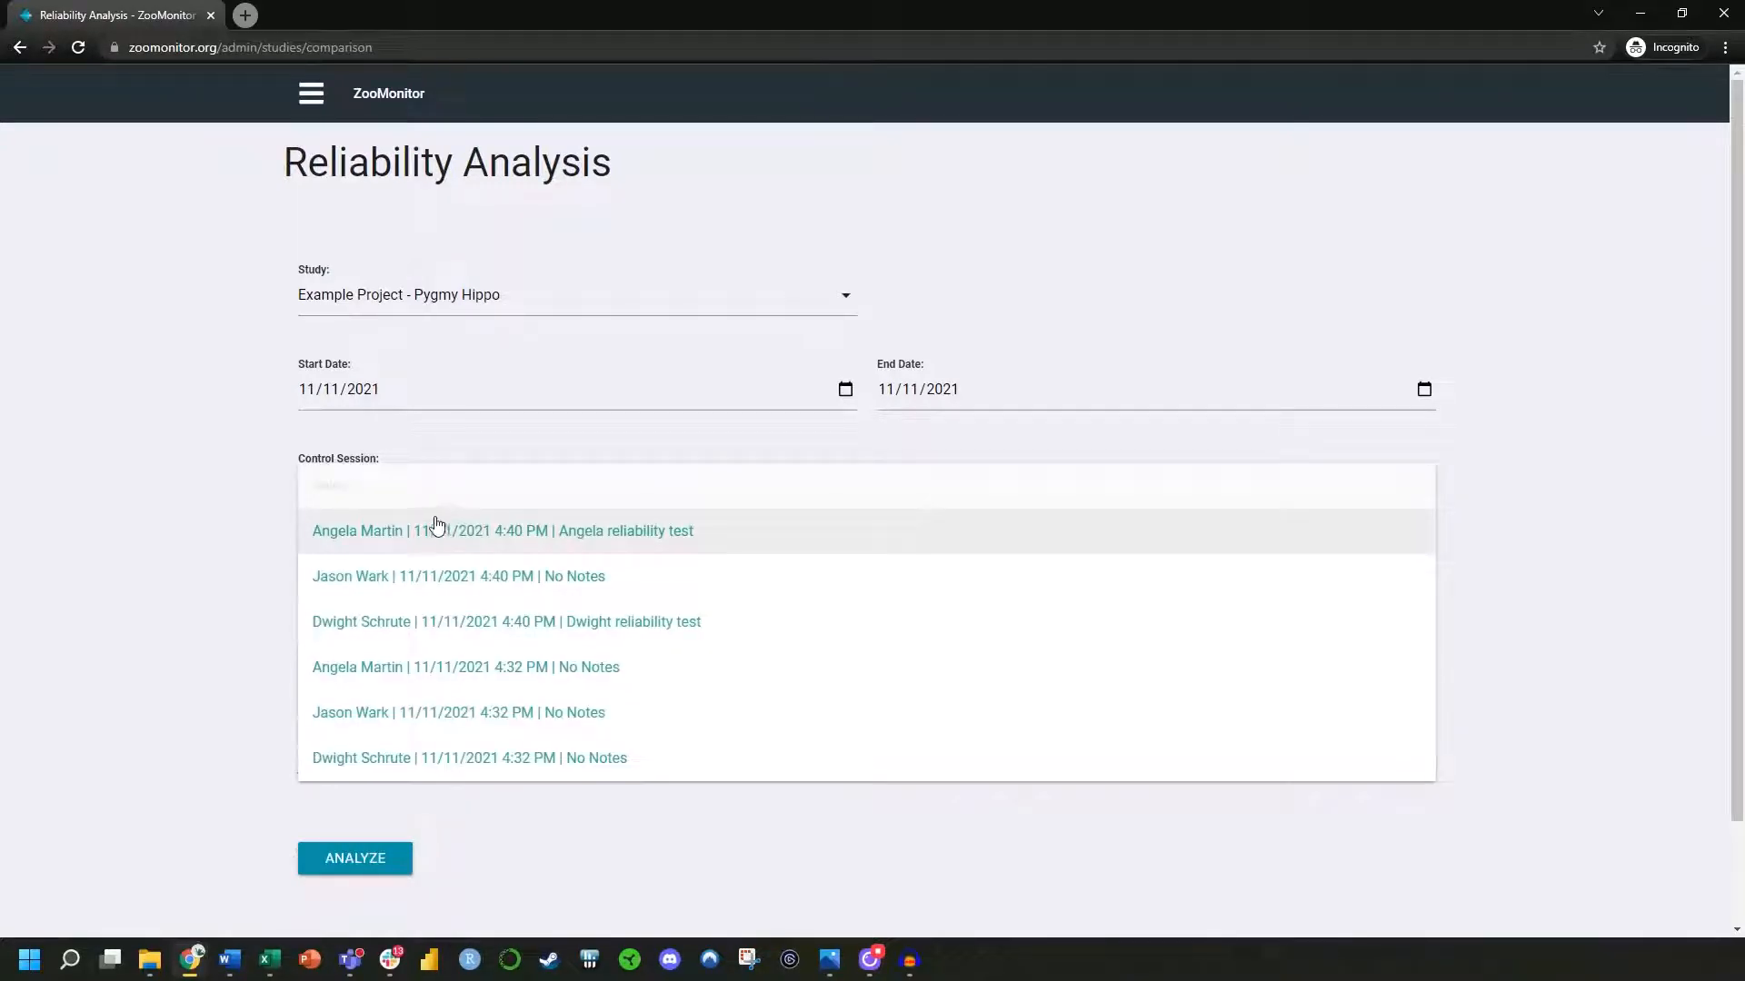
{"action": "left_click", "coordinate": [360, 719]}
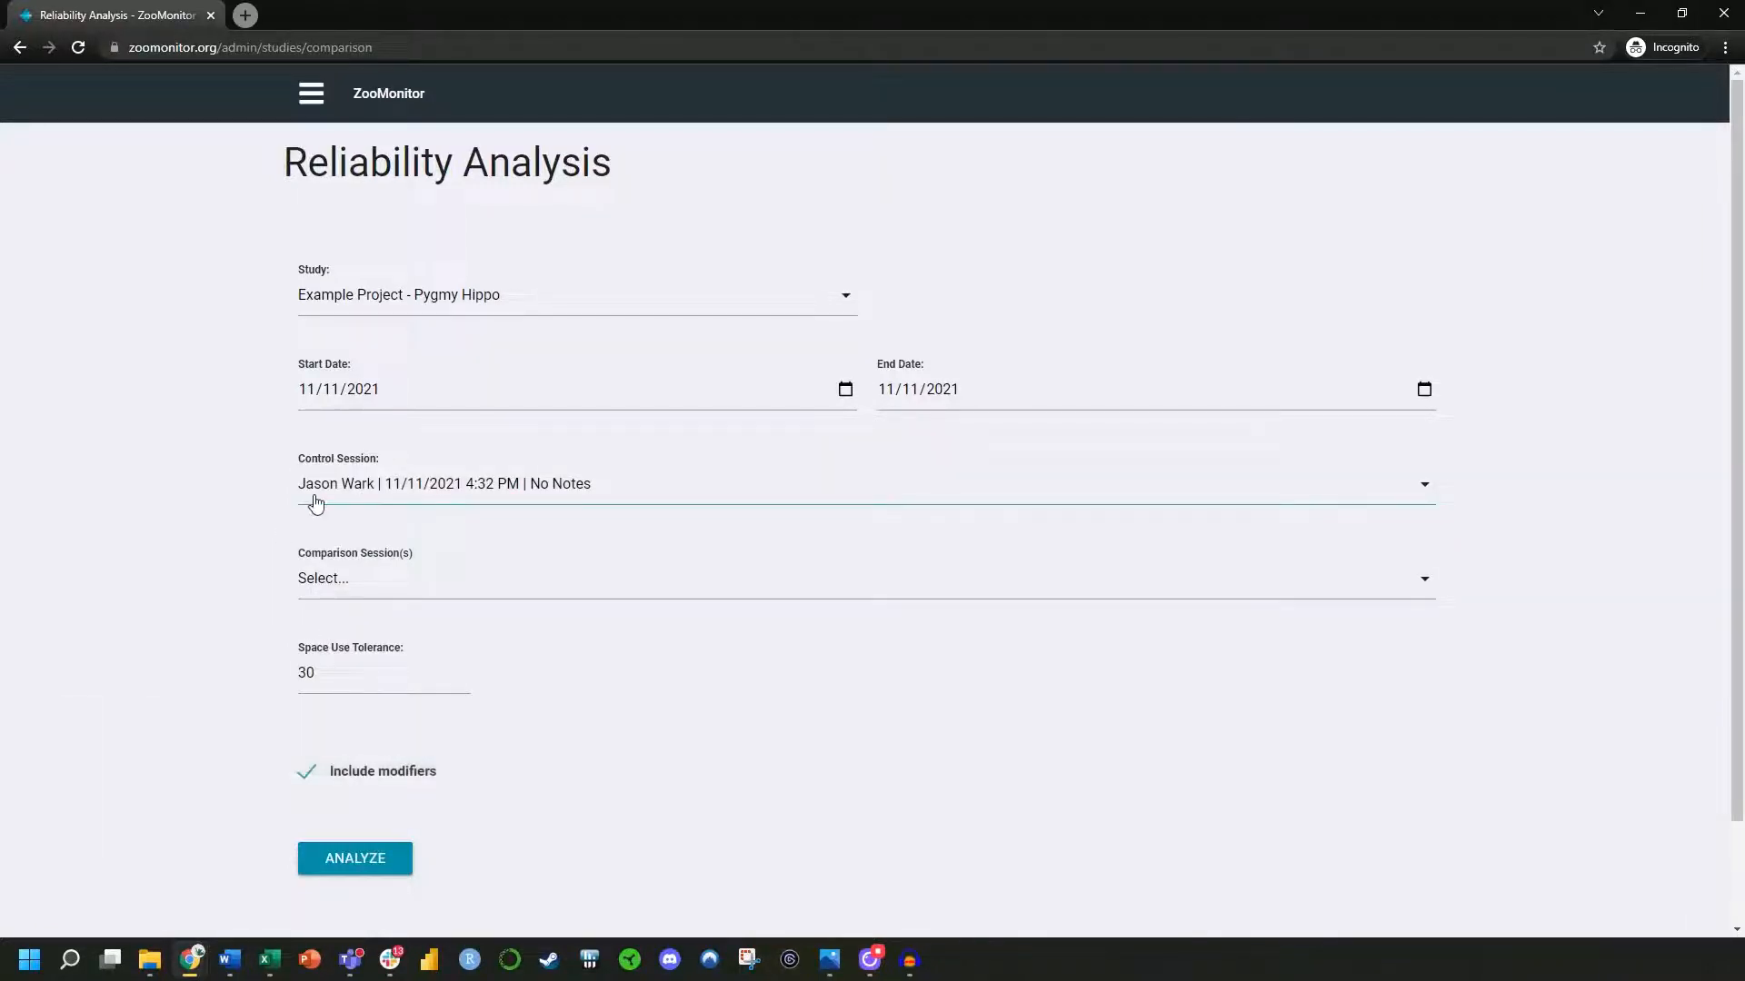
{"action": "left_click", "coordinate": [372, 597]}
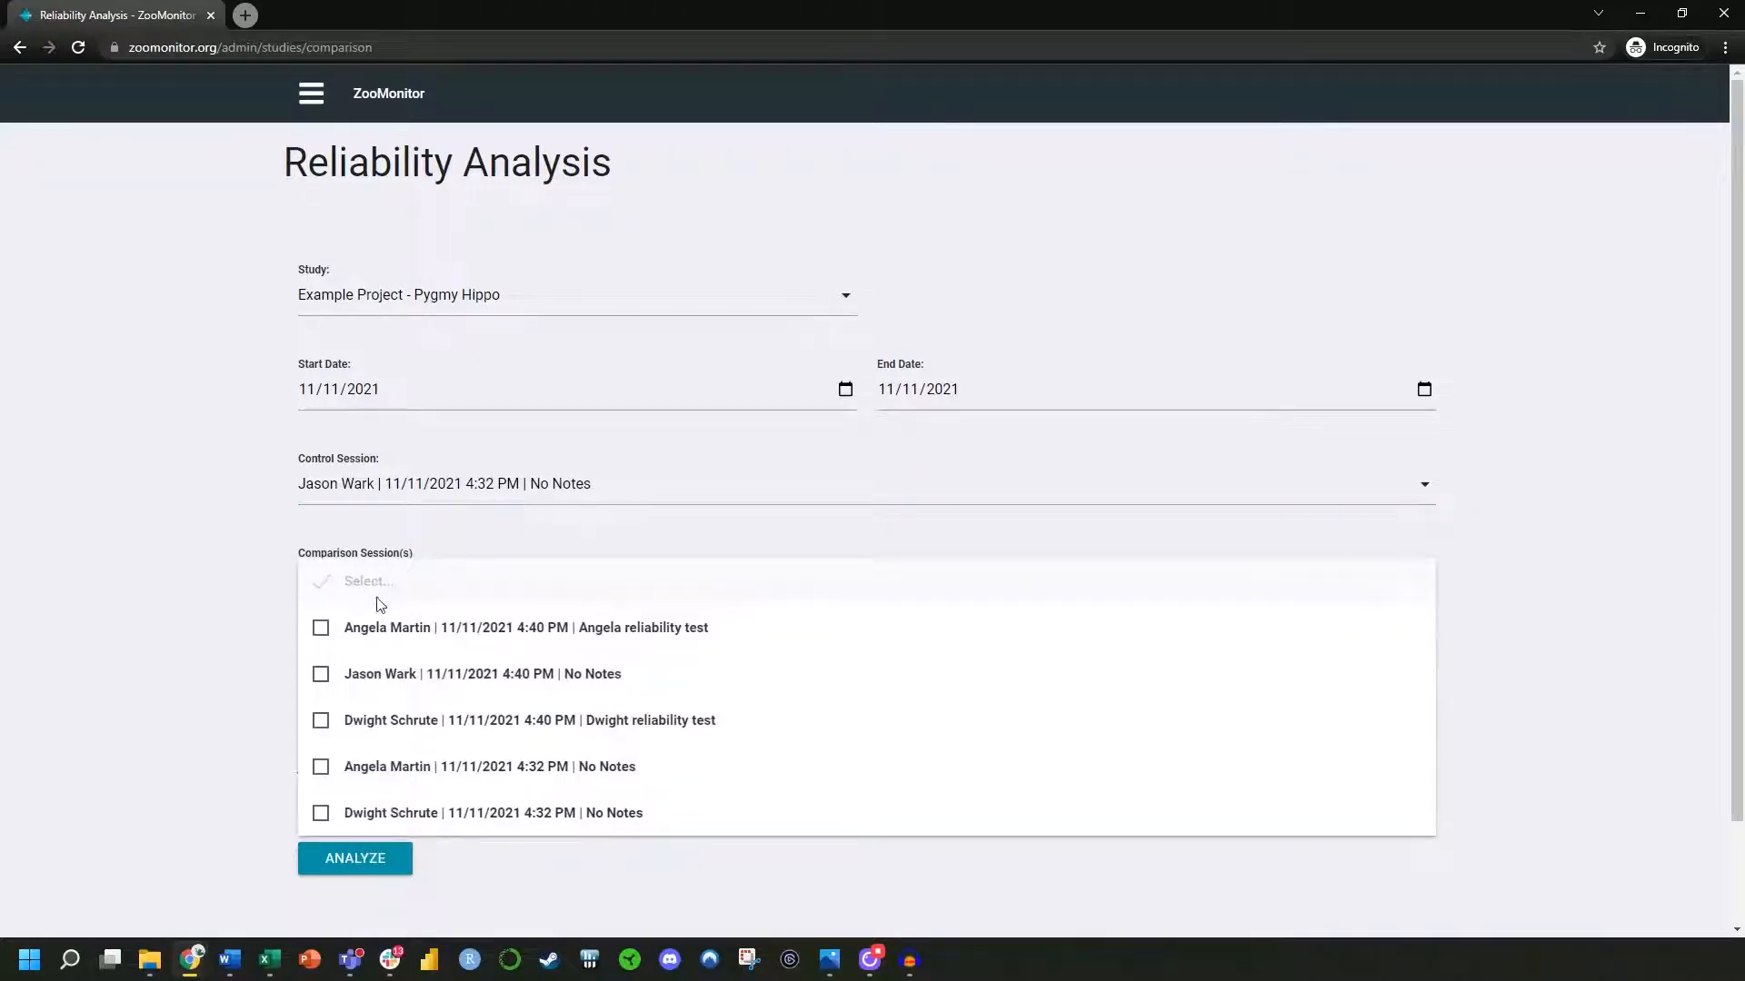
{"action": "left_click", "coordinate": [320, 768]}
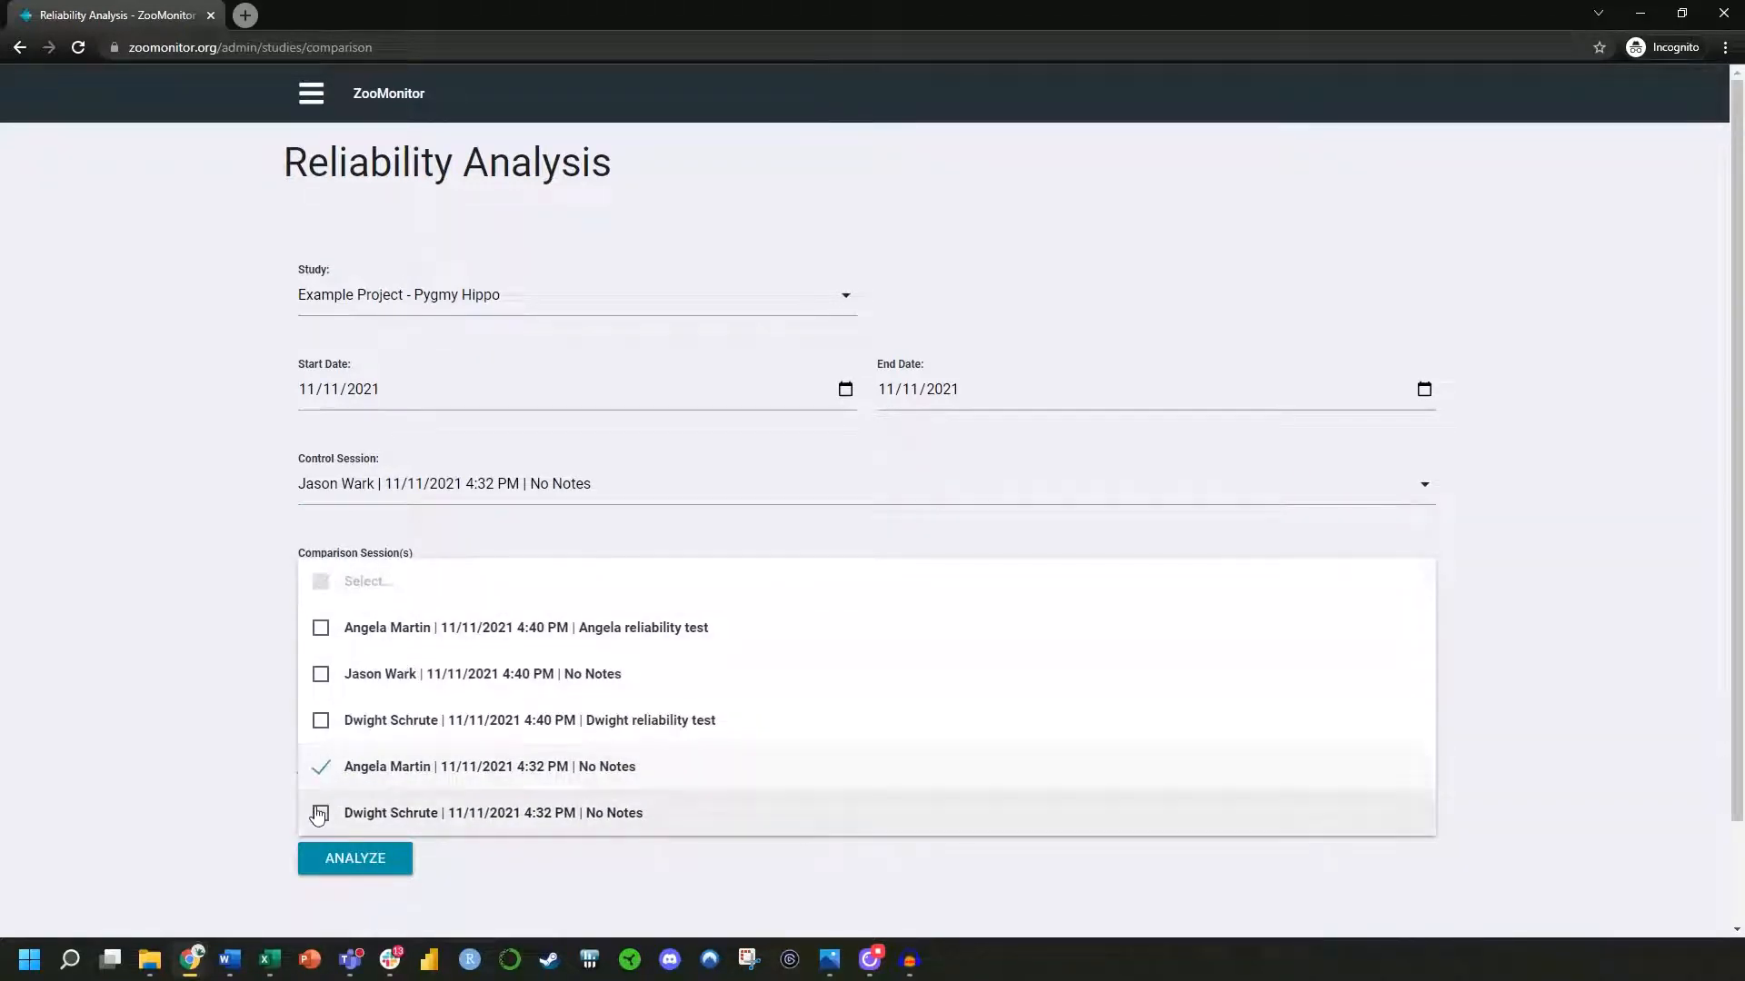
{"action": "left_click", "coordinate": [321, 813]}
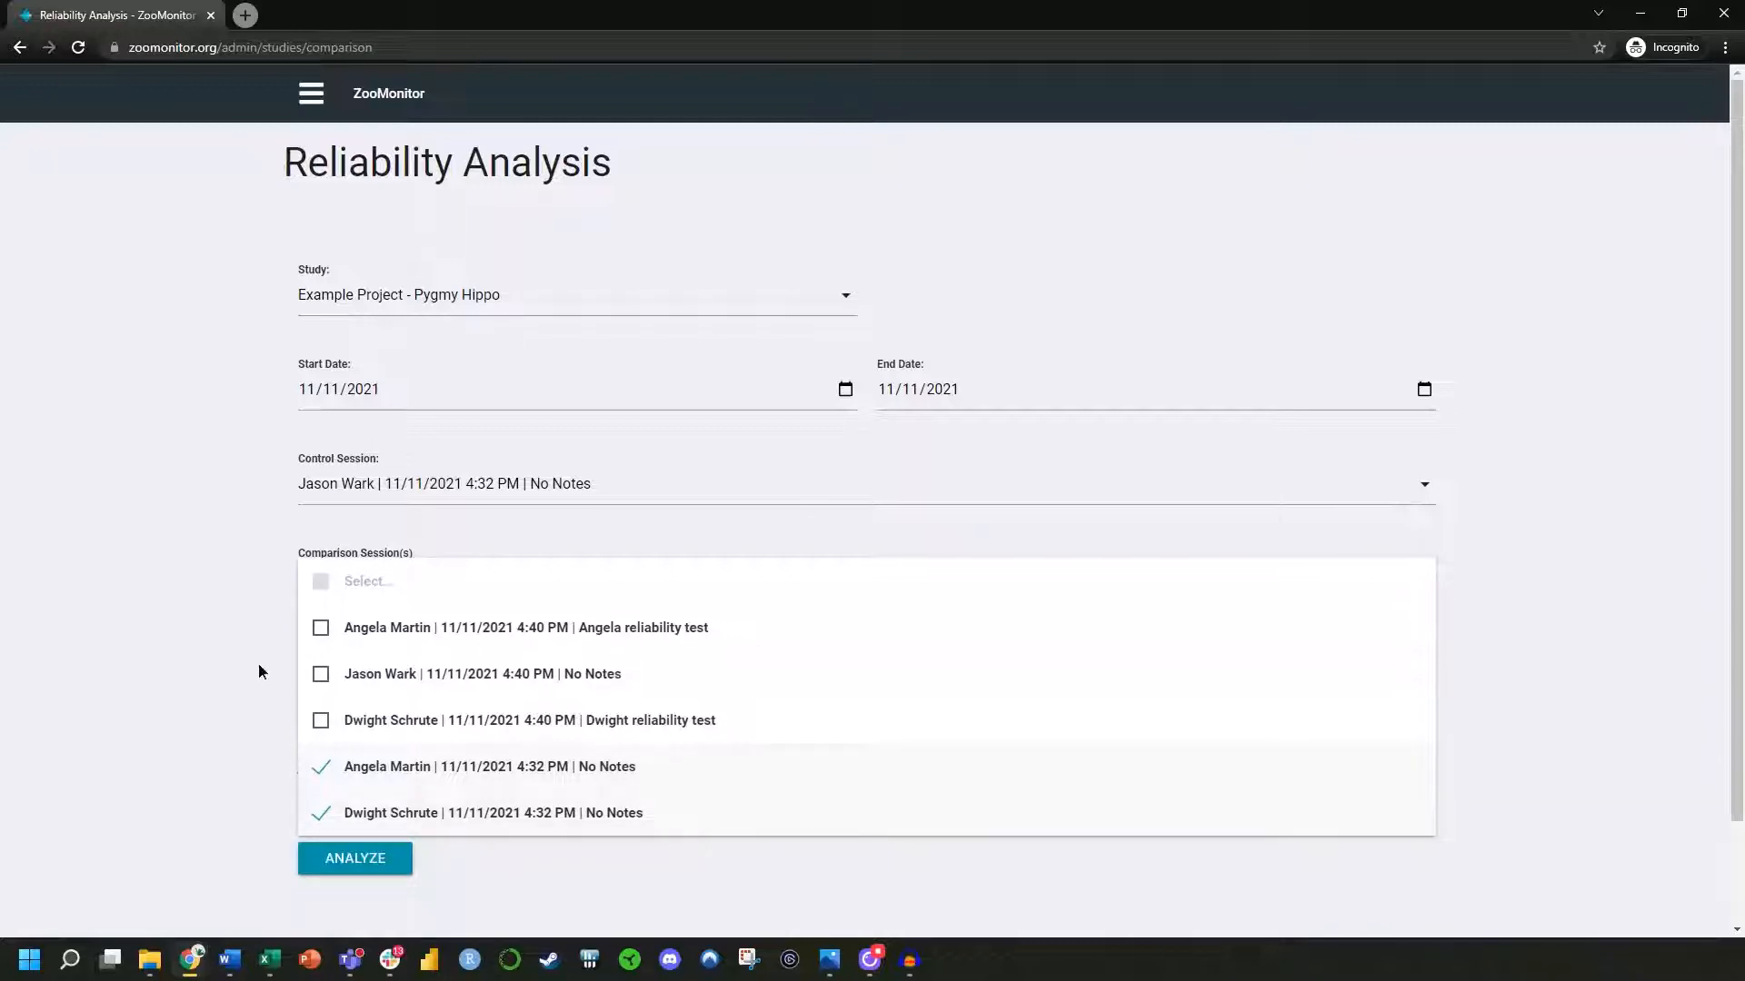
{"action": "left_click", "coordinate": [259, 664]}
{"action": "mouse_move", "coordinate": [280, 666]}
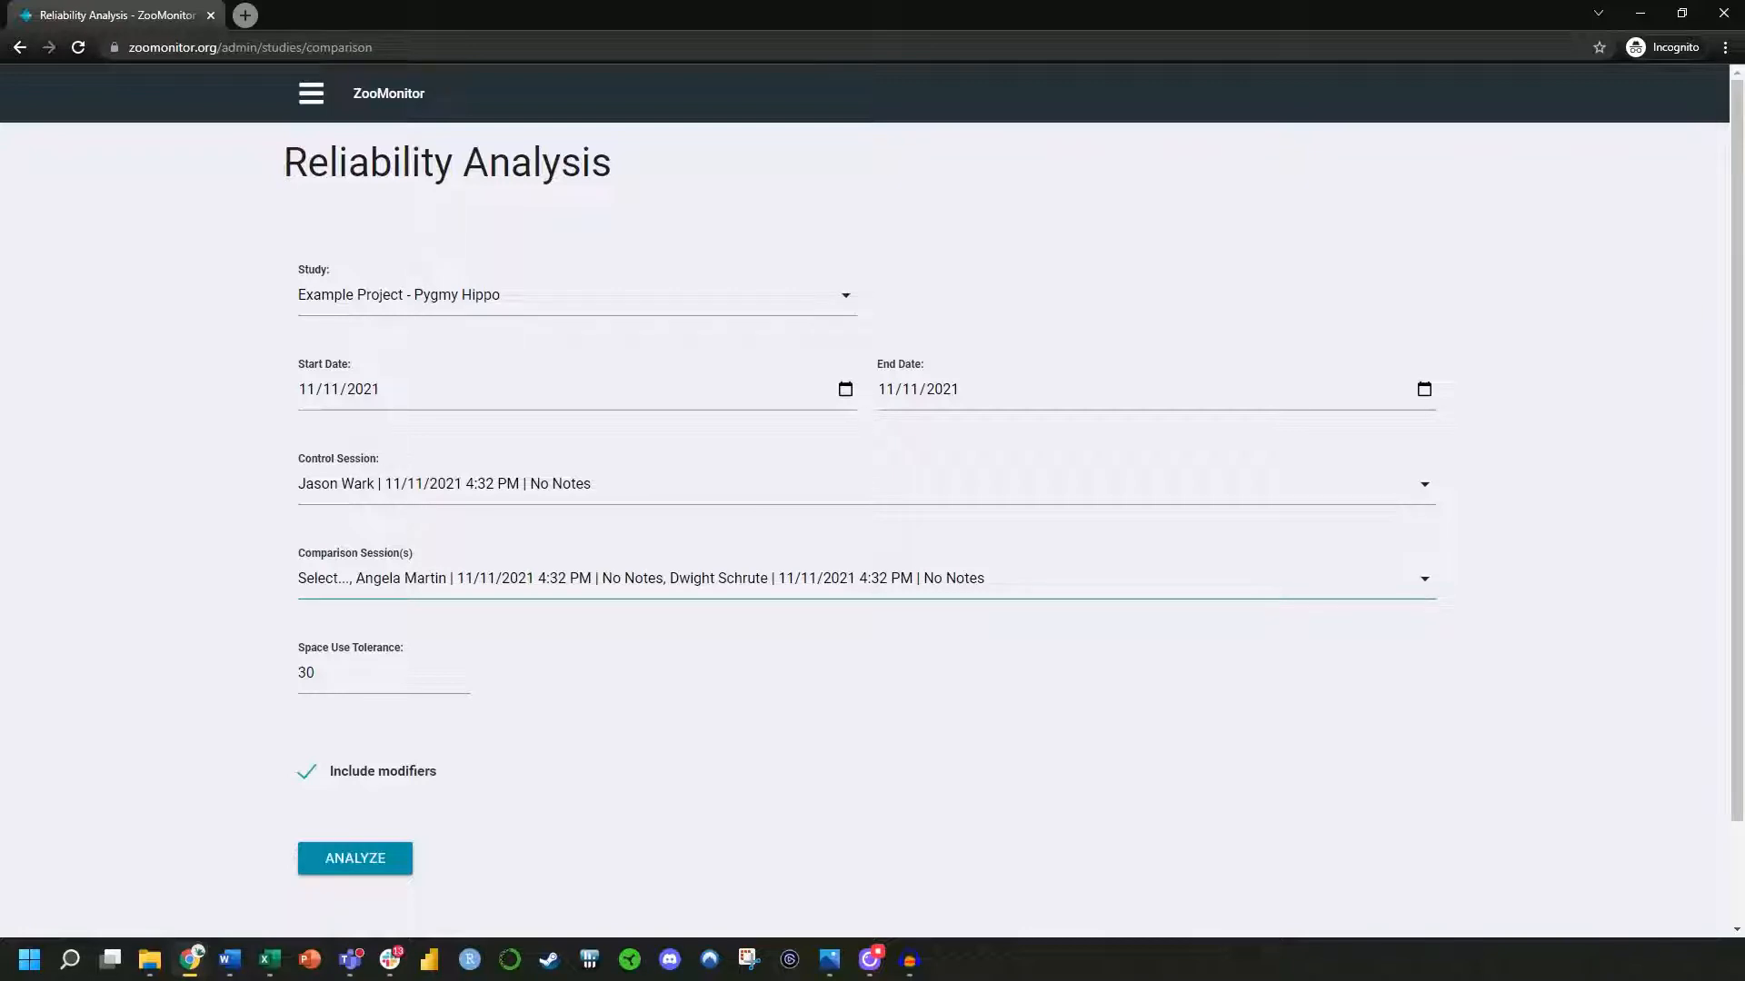
Switch to Photos to examine the dots in Hippo with map dots.png, and return to ZooMonitor
{"action": "key", "text": "alt+Tab"}
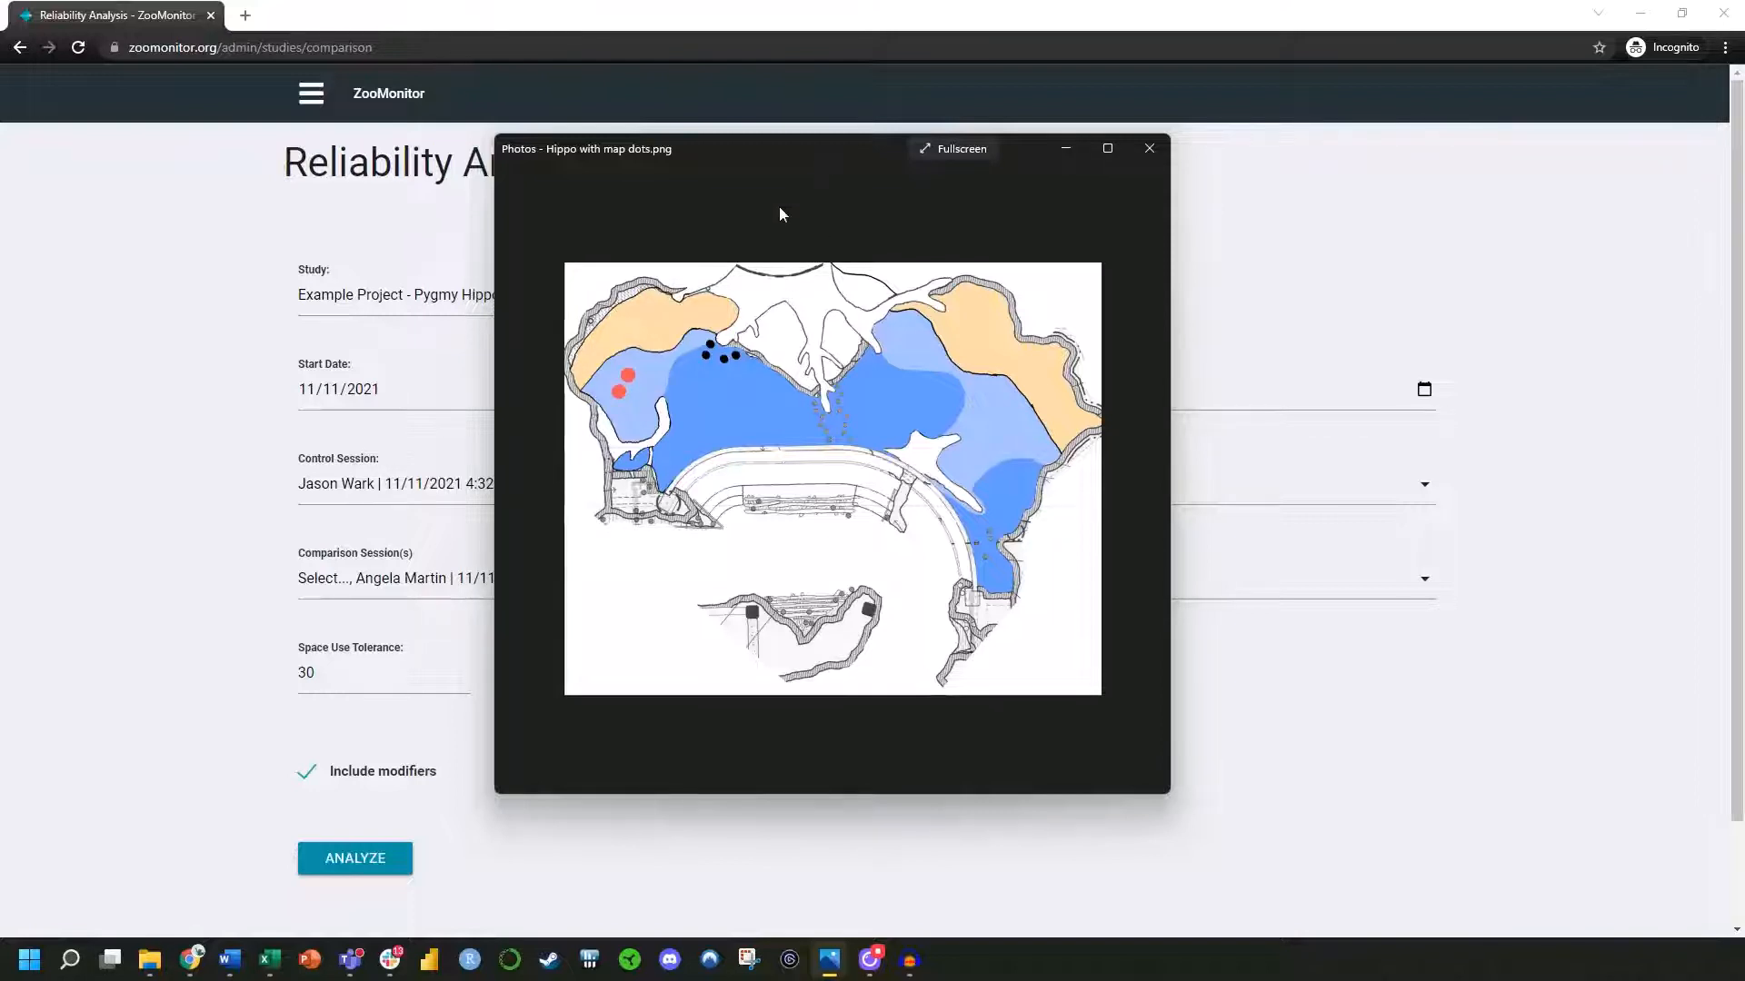
{"action": "left_click_drag", "start_coordinate": [772, 150], "coordinate": [1744, 209]}
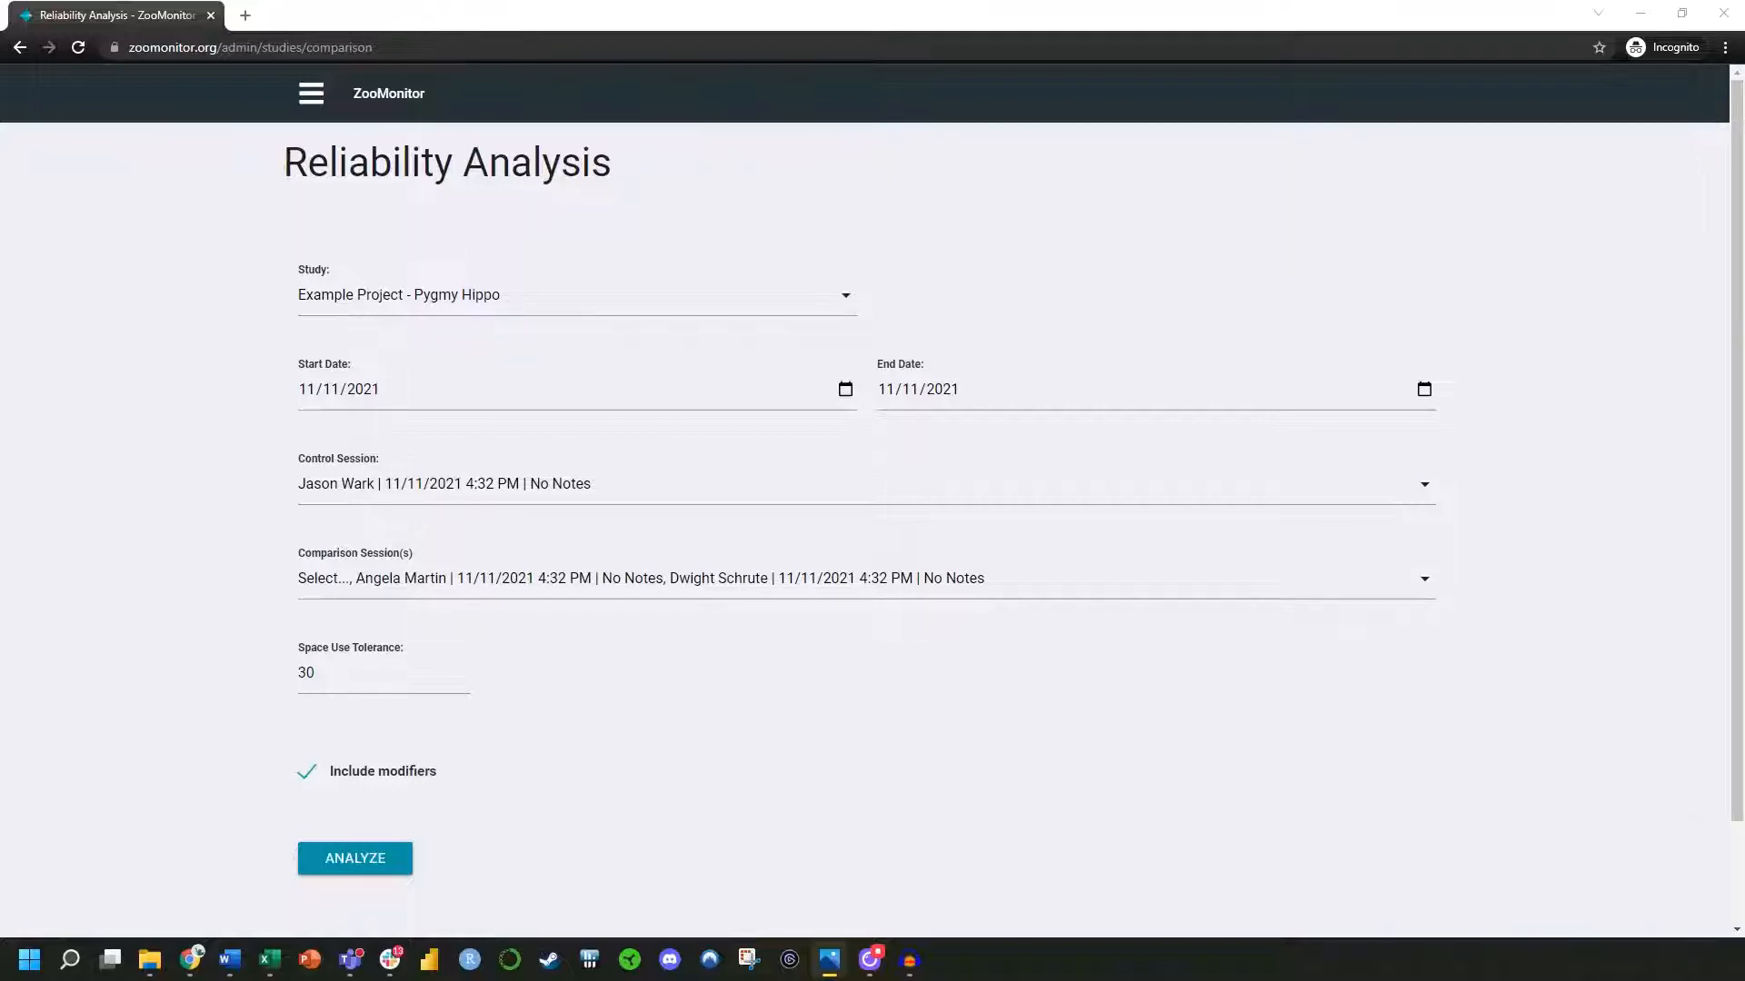
{"action": "key", "text": "alt+Tab"}
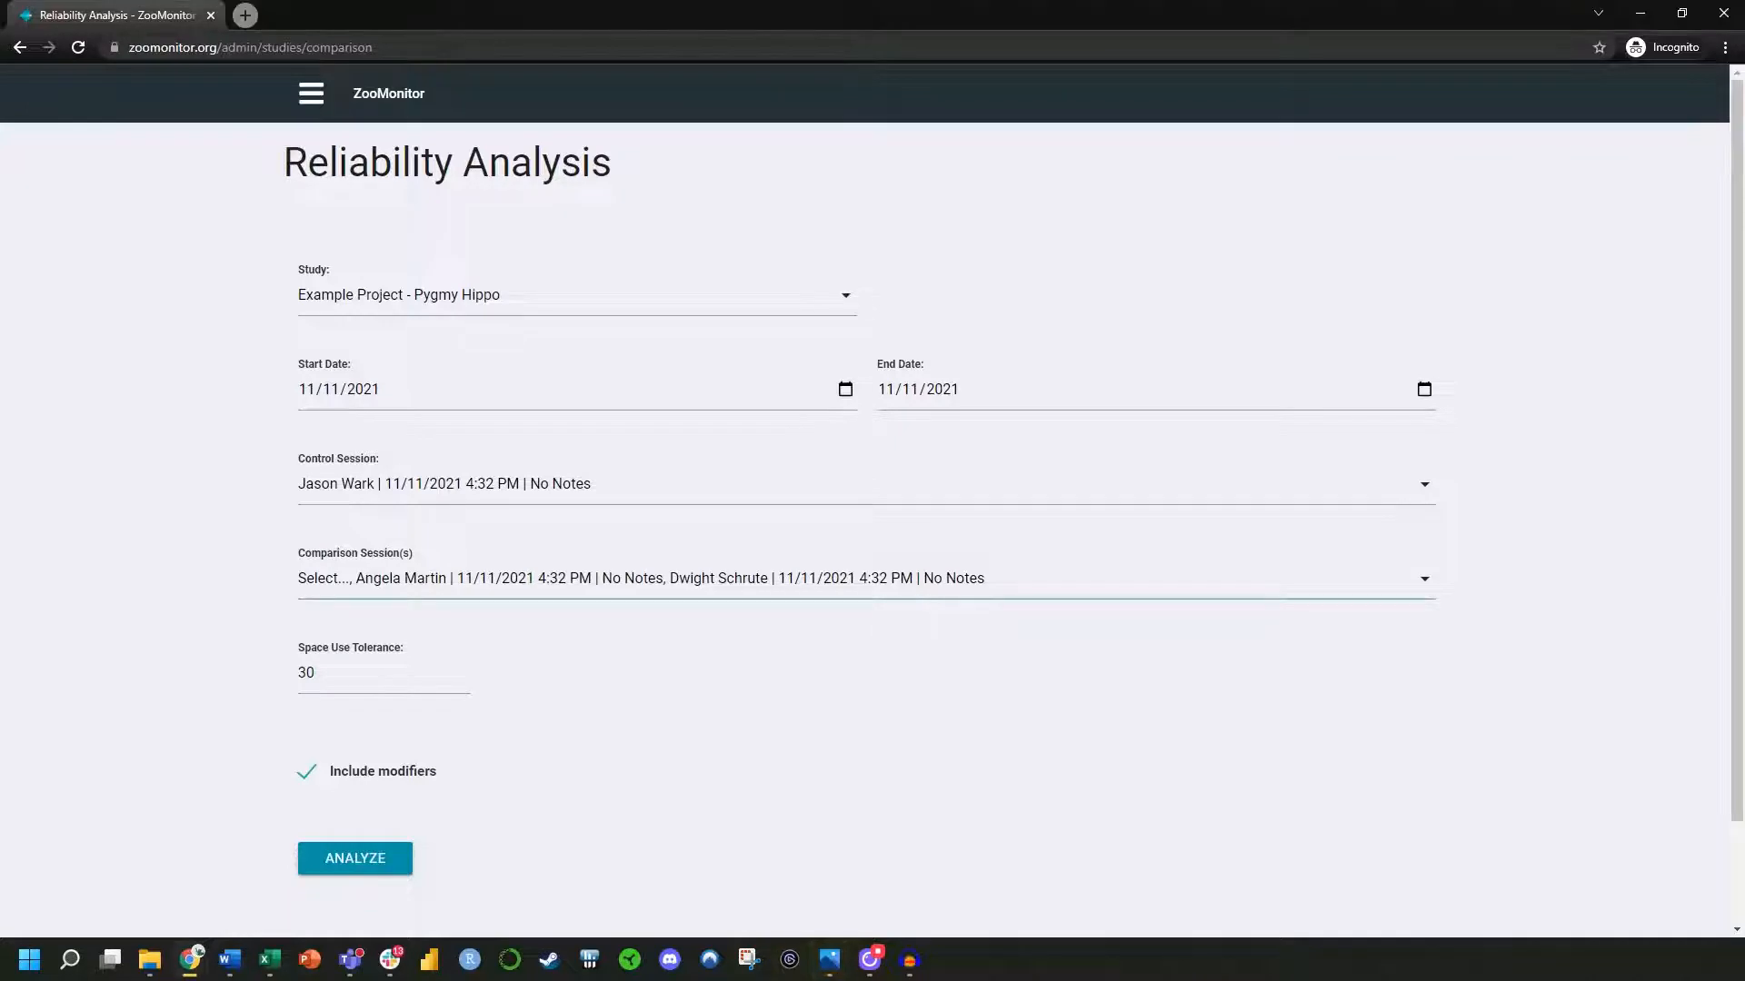
Bring Photos back and compare the hippo map's 20x20 grid showing 30 pixels with the close-dots grid version (27 px apart)
{"action": "key", "text": "alt+Tab"}
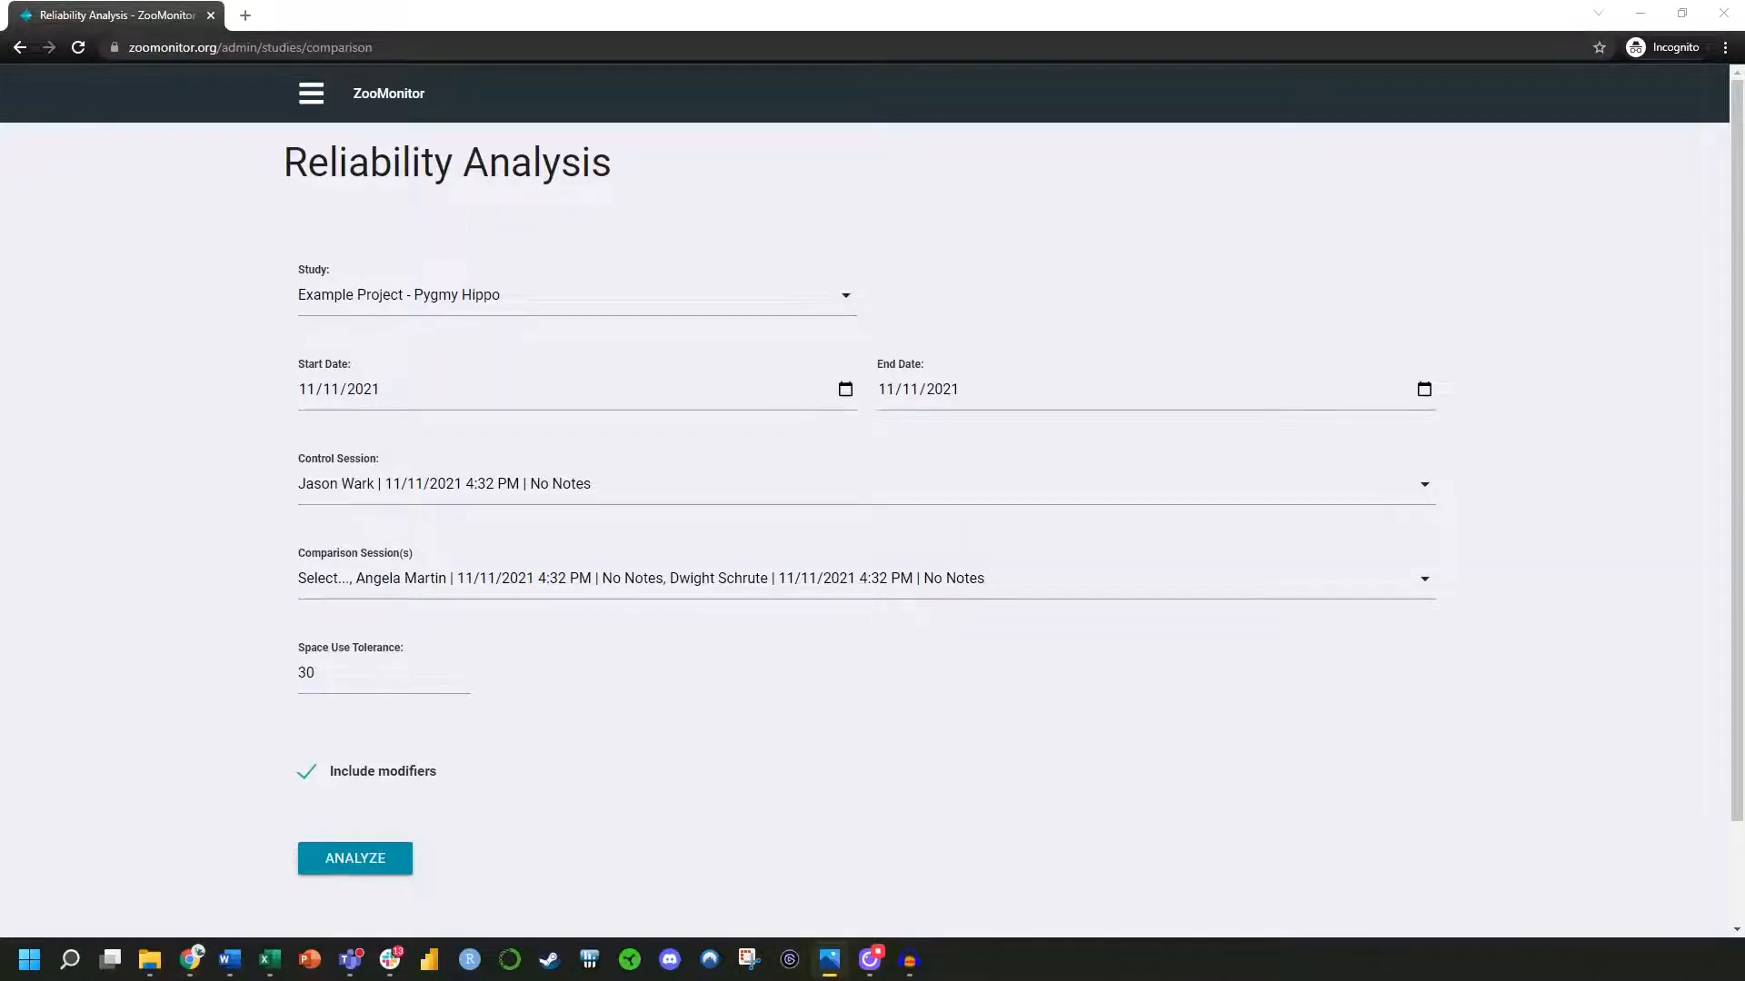
{"action": "left_click_drag", "start_coordinate": [1744, 263], "coordinate": [796, 188]}
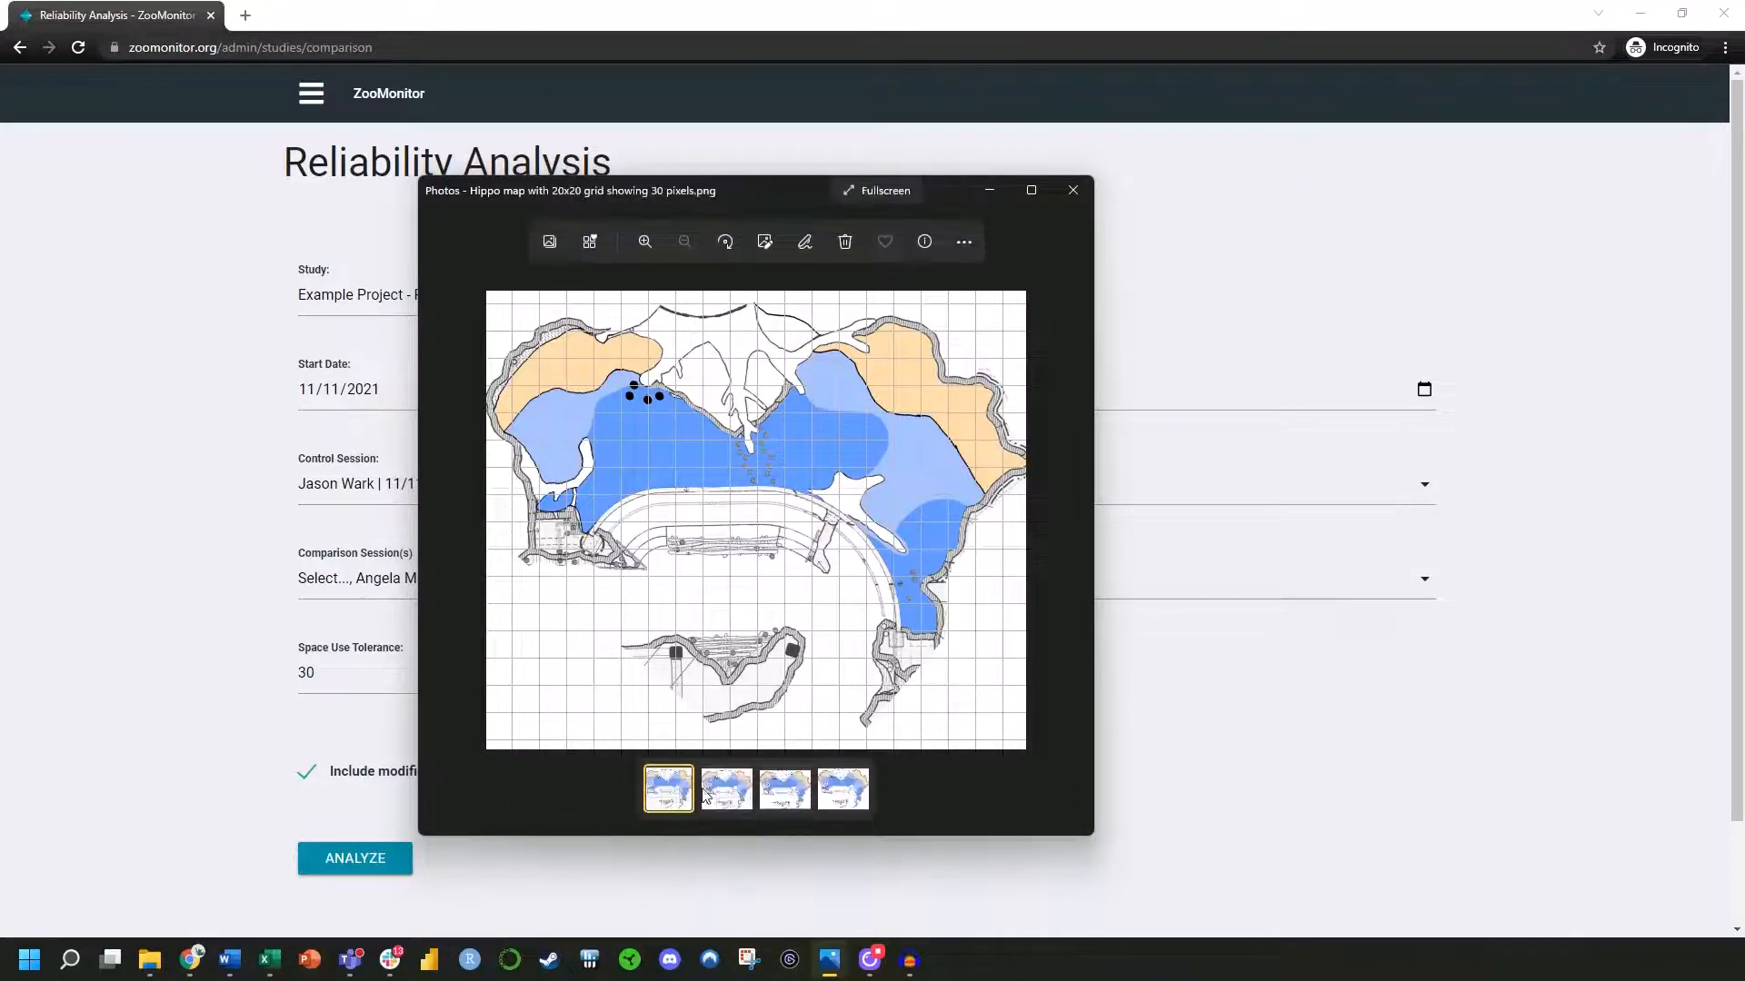
{"action": "left_click", "coordinate": [726, 789]}
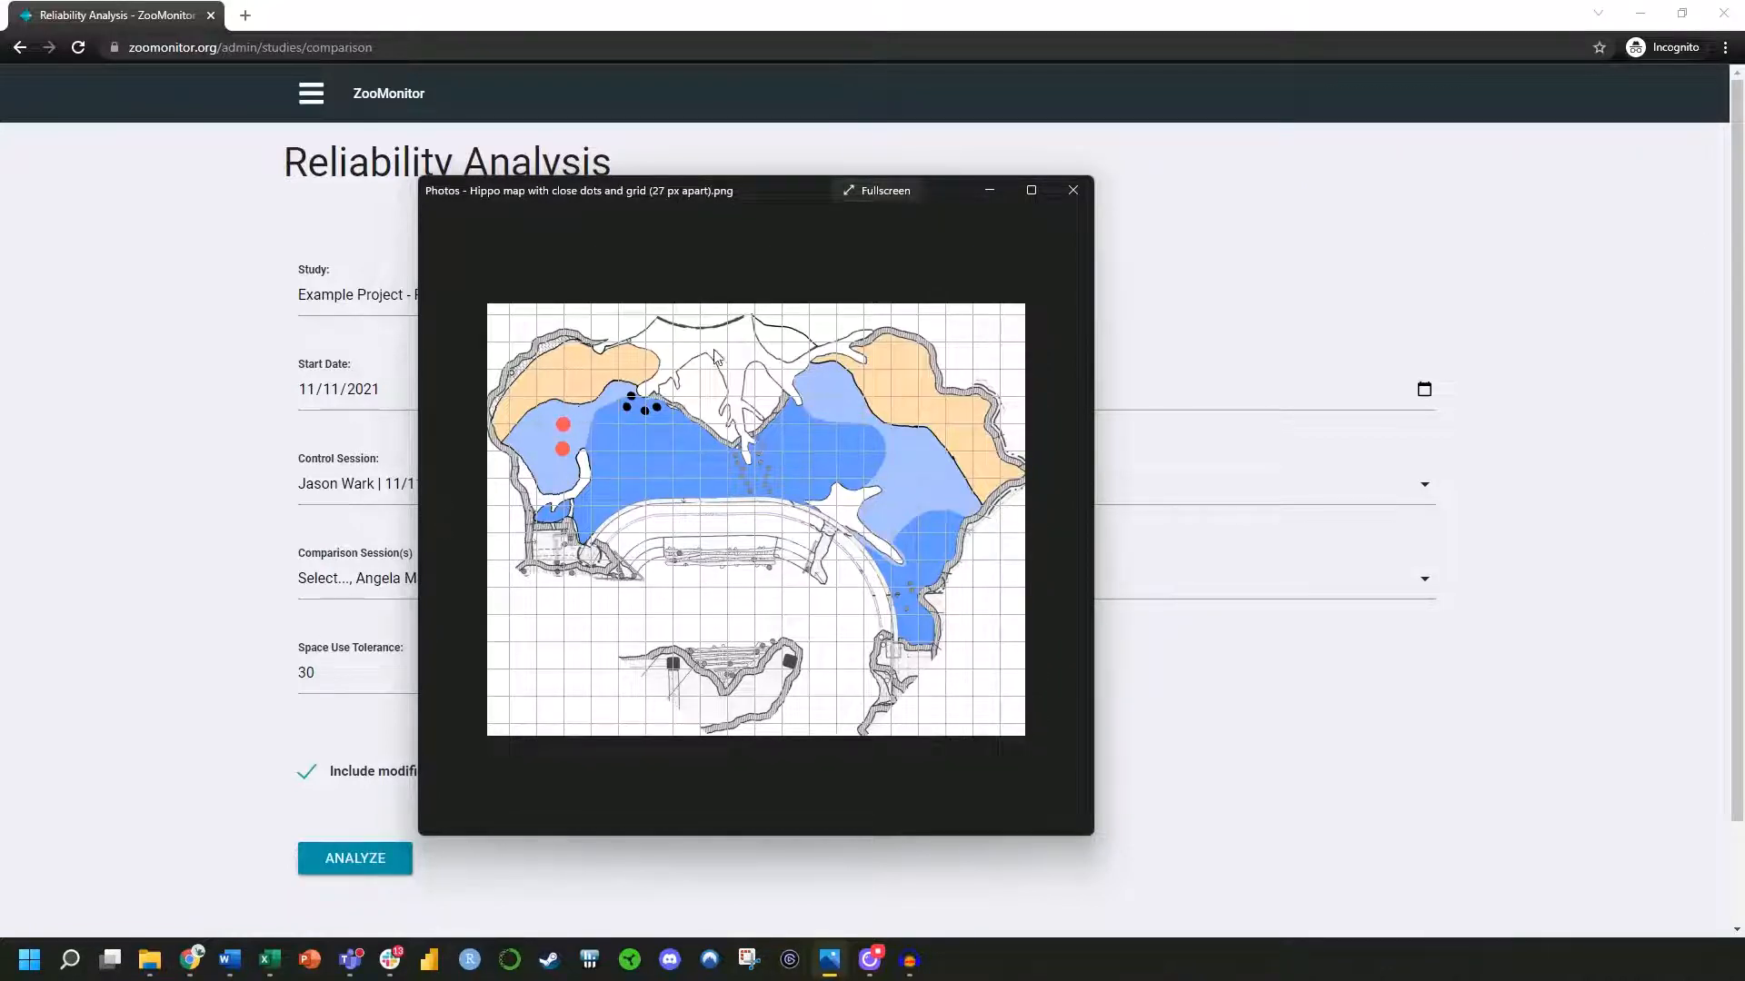
{"action": "left_click_drag", "start_coordinate": [790, 190], "coordinate": [1744, 291]}
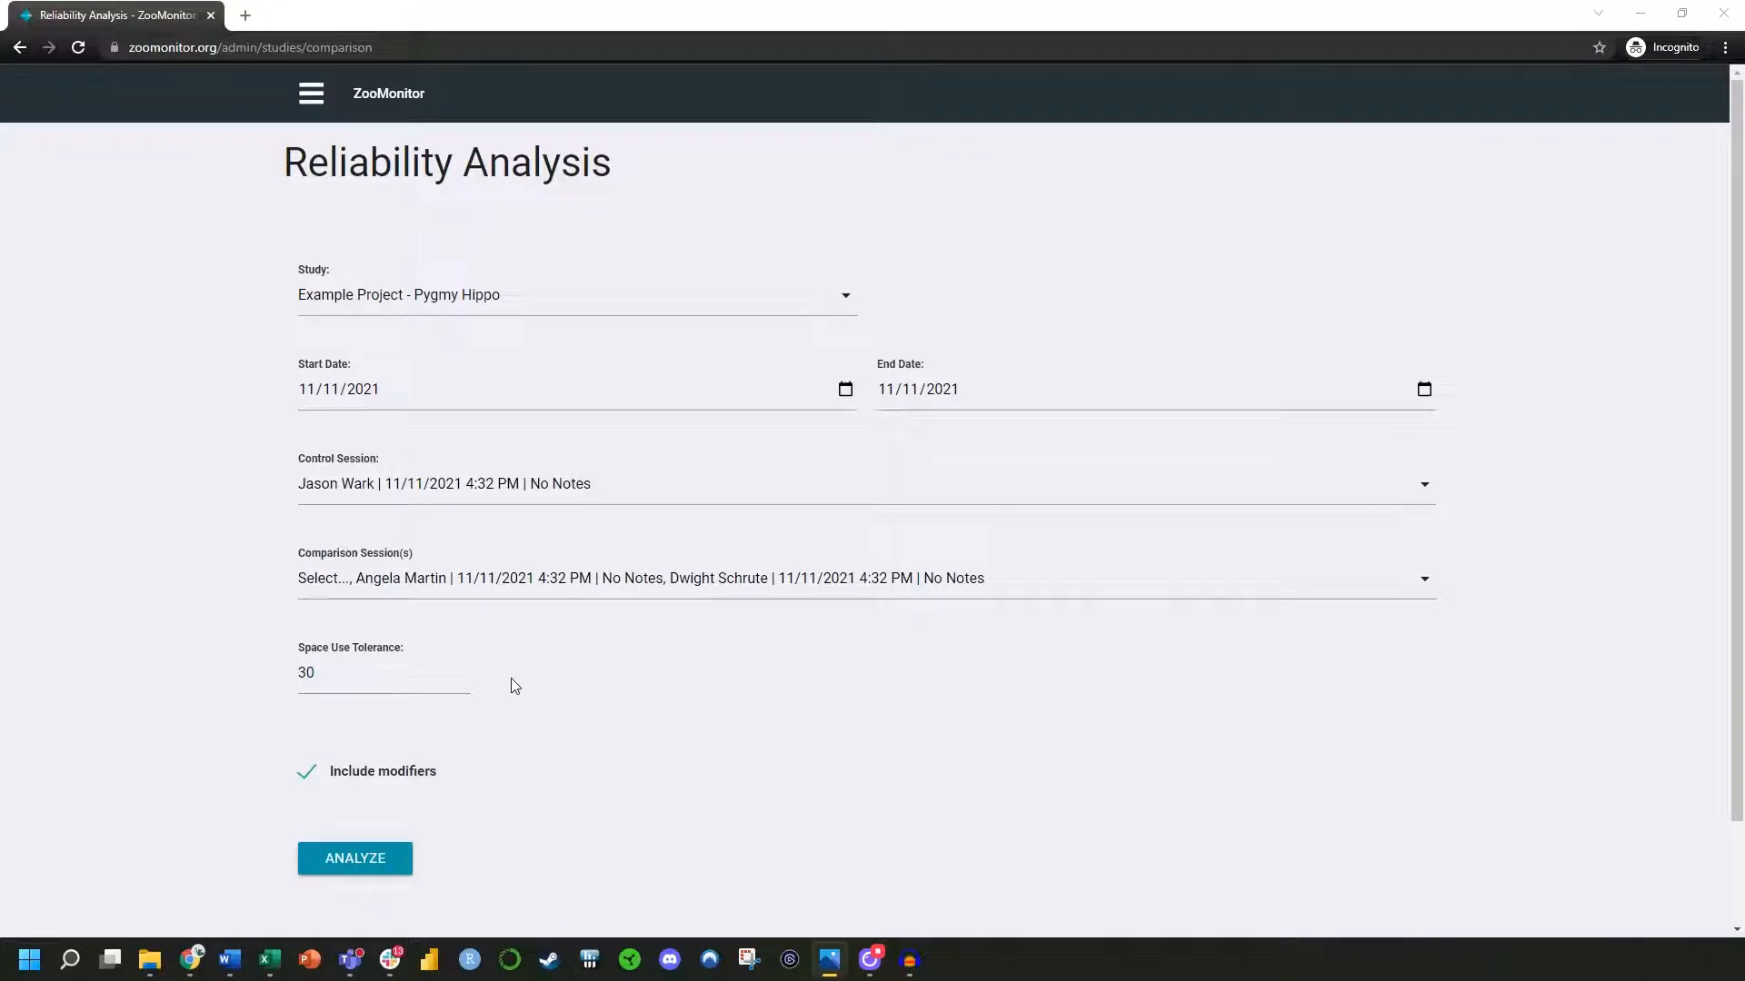
Run the reliability analysis with a space use tolerance of 30 and modifiers included
{"action": "mouse_move", "coordinate": [326, 678]}
{"action": "left_click", "coordinate": [306, 776]}
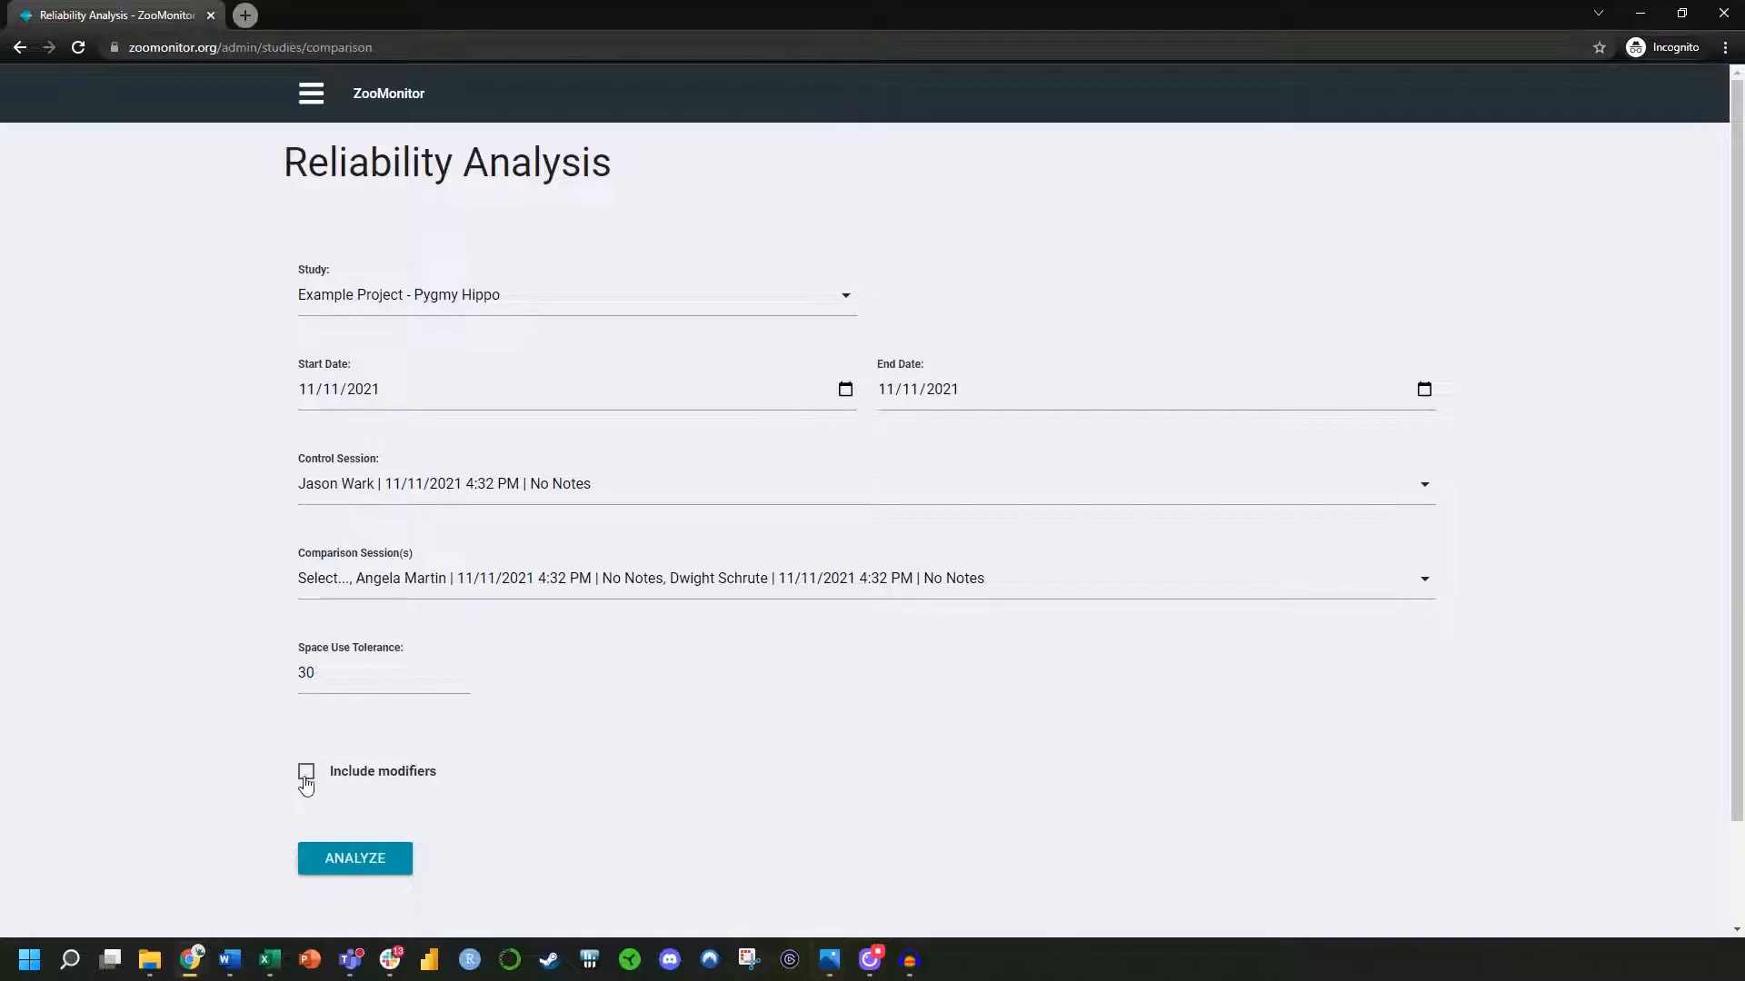
{"action": "left_click", "coordinate": [307, 774]}
{"action": "left_click", "coordinate": [377, 868]}
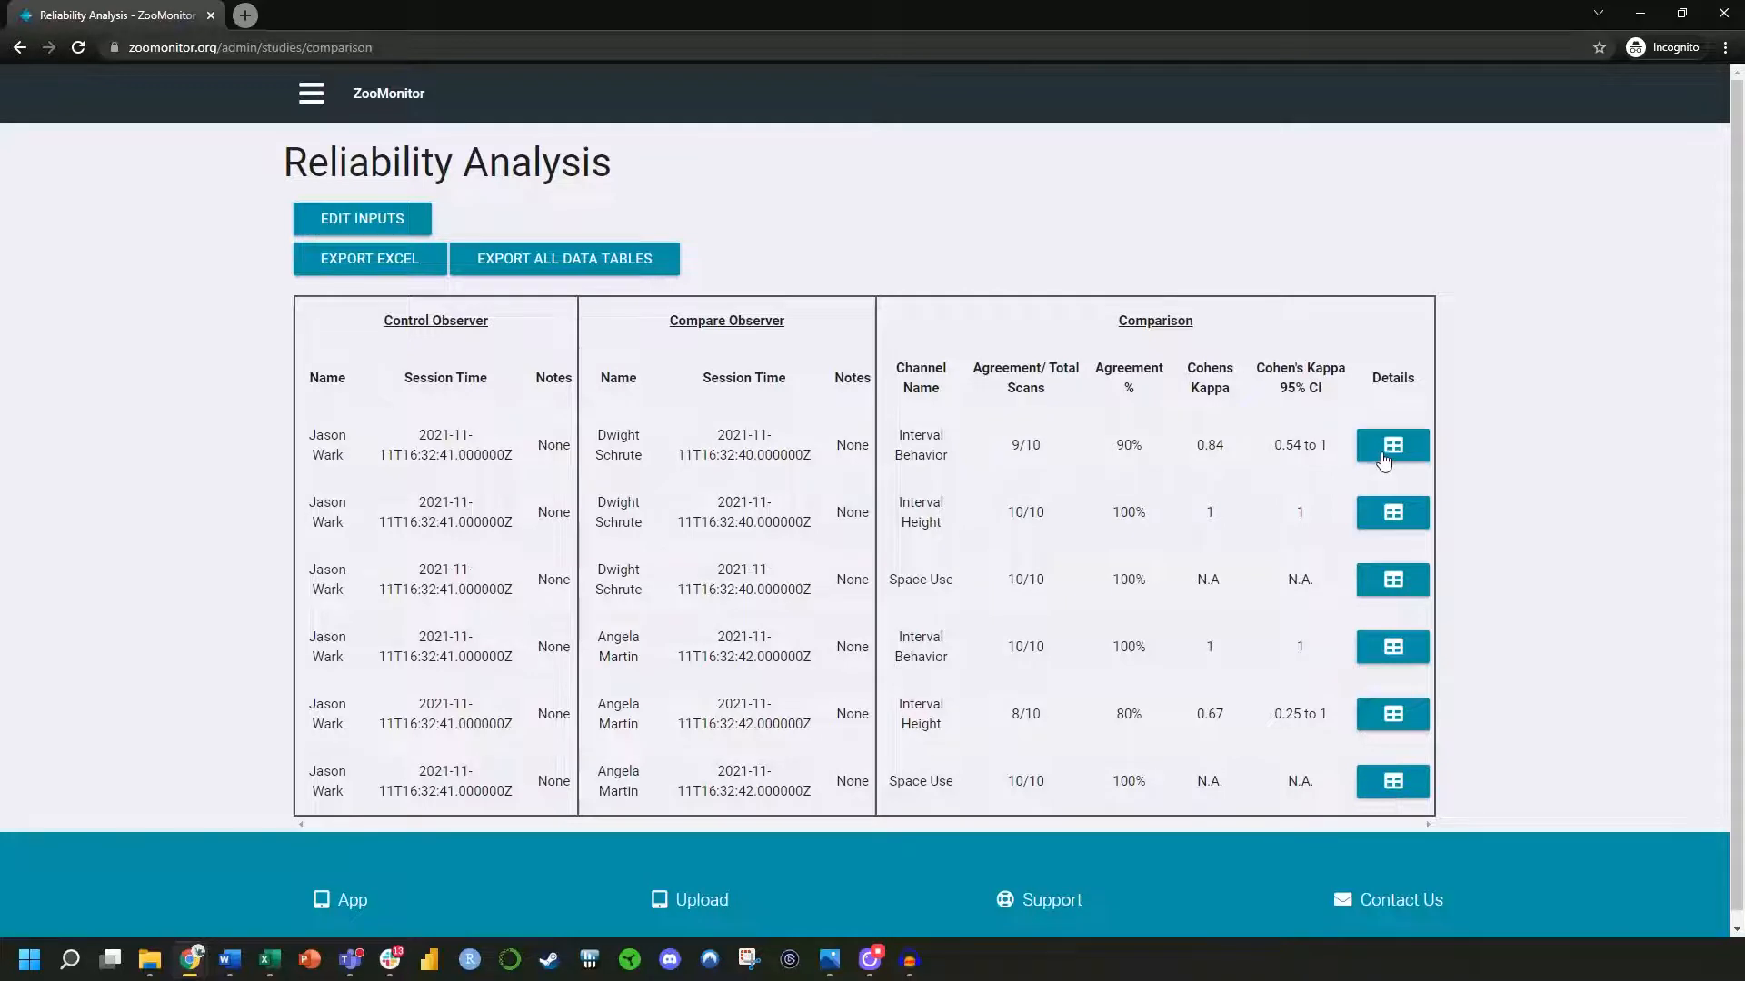
Examine the interval data table and confusion matrix for the first Interval Behavior comparison, and close the detailed results
{"action": "left_click", "coordinate": [1407, 454]}
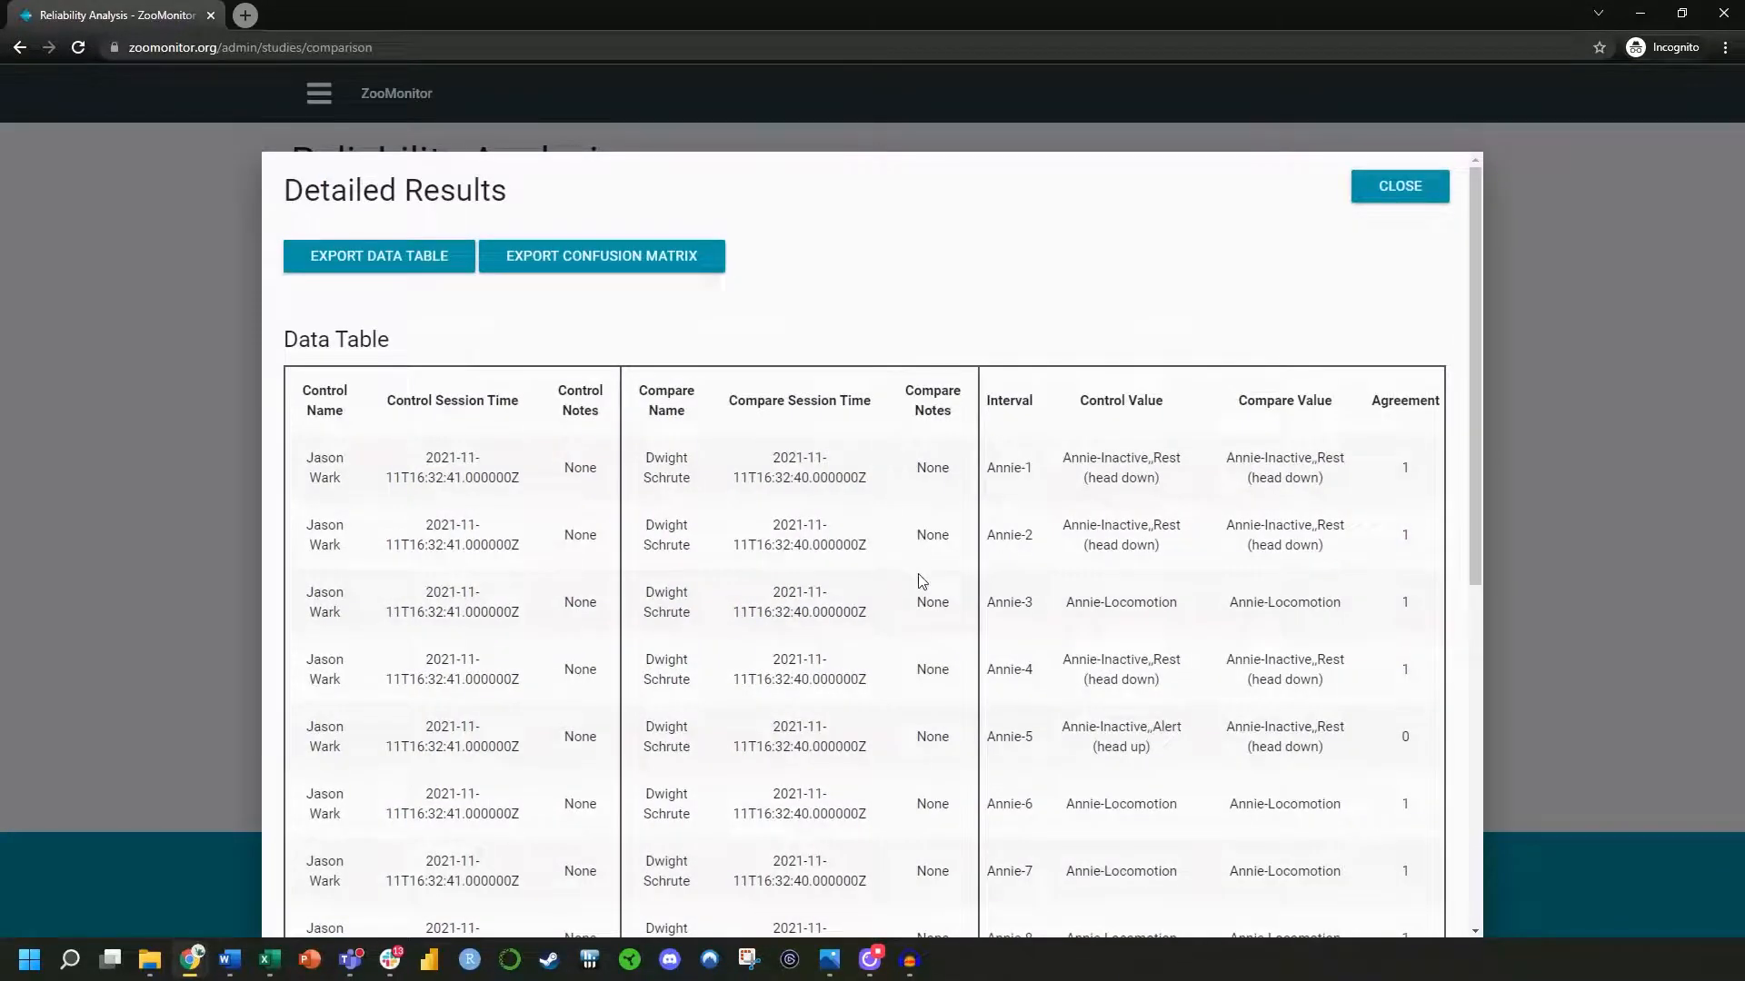
{"action": "scroll", "coordinate": [922, 581], "scroll_direction": "down", "scroll_amount": 1}
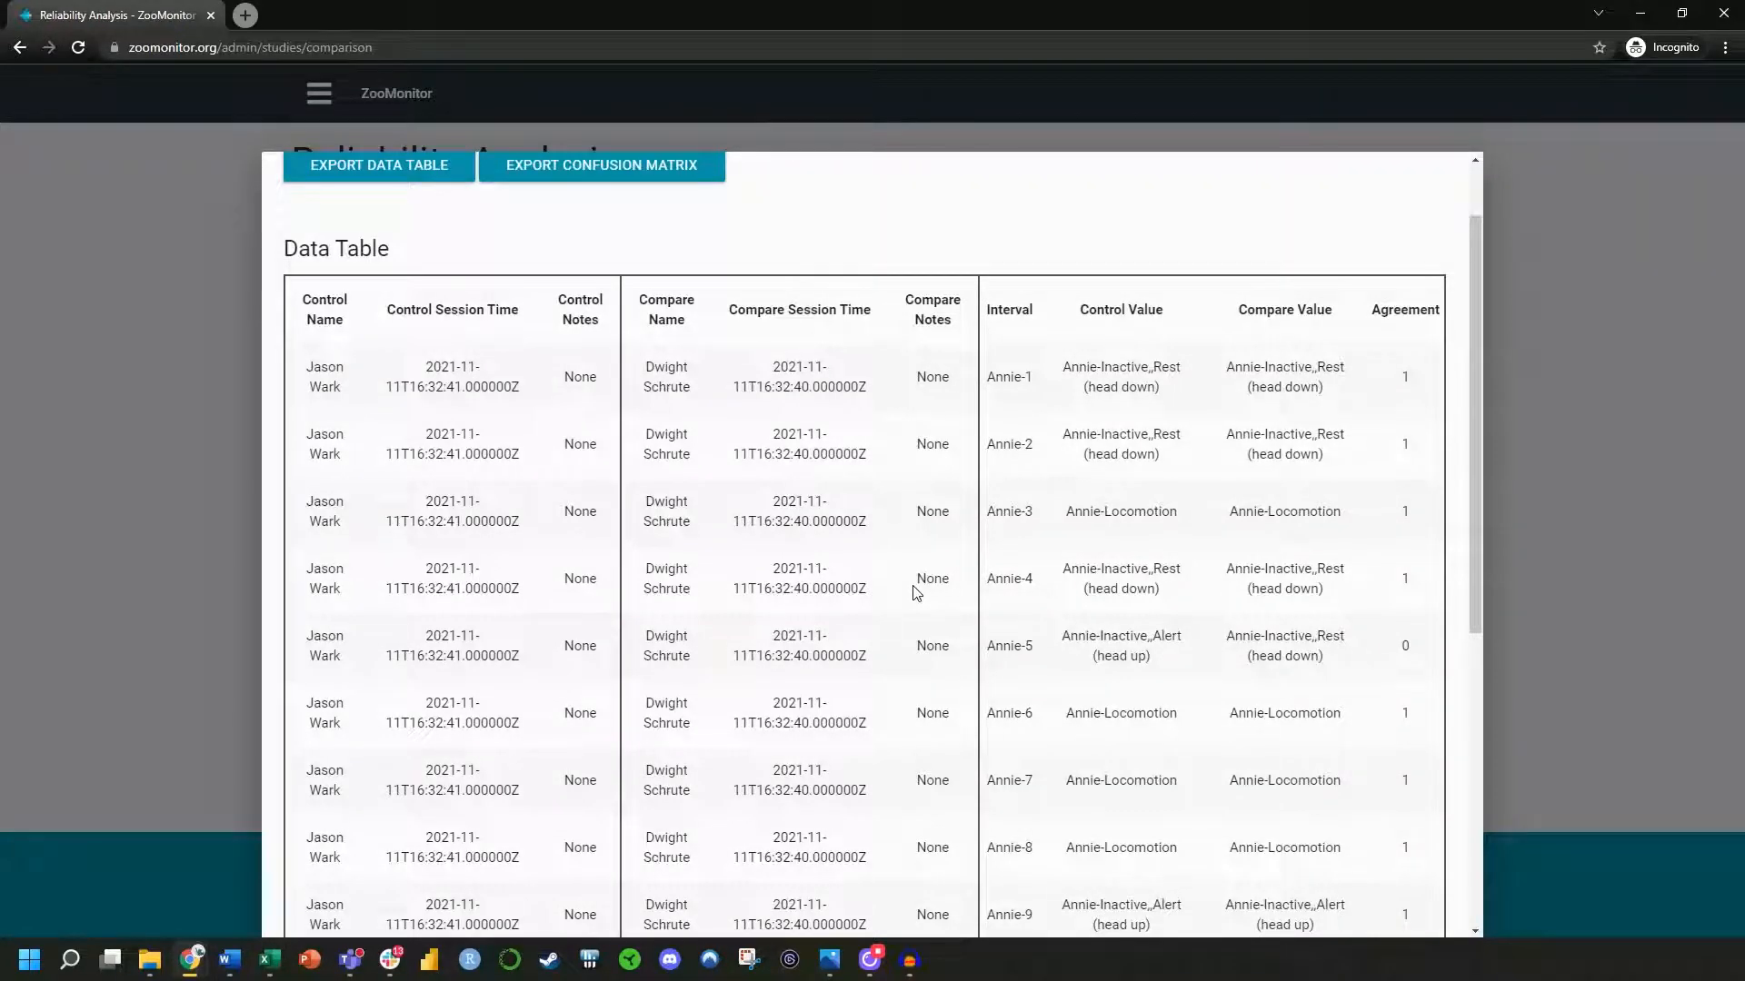
{"action": "scroll", "coordinate": [916, 592], "scroll_direction": "down", "scroll_amount": 1}
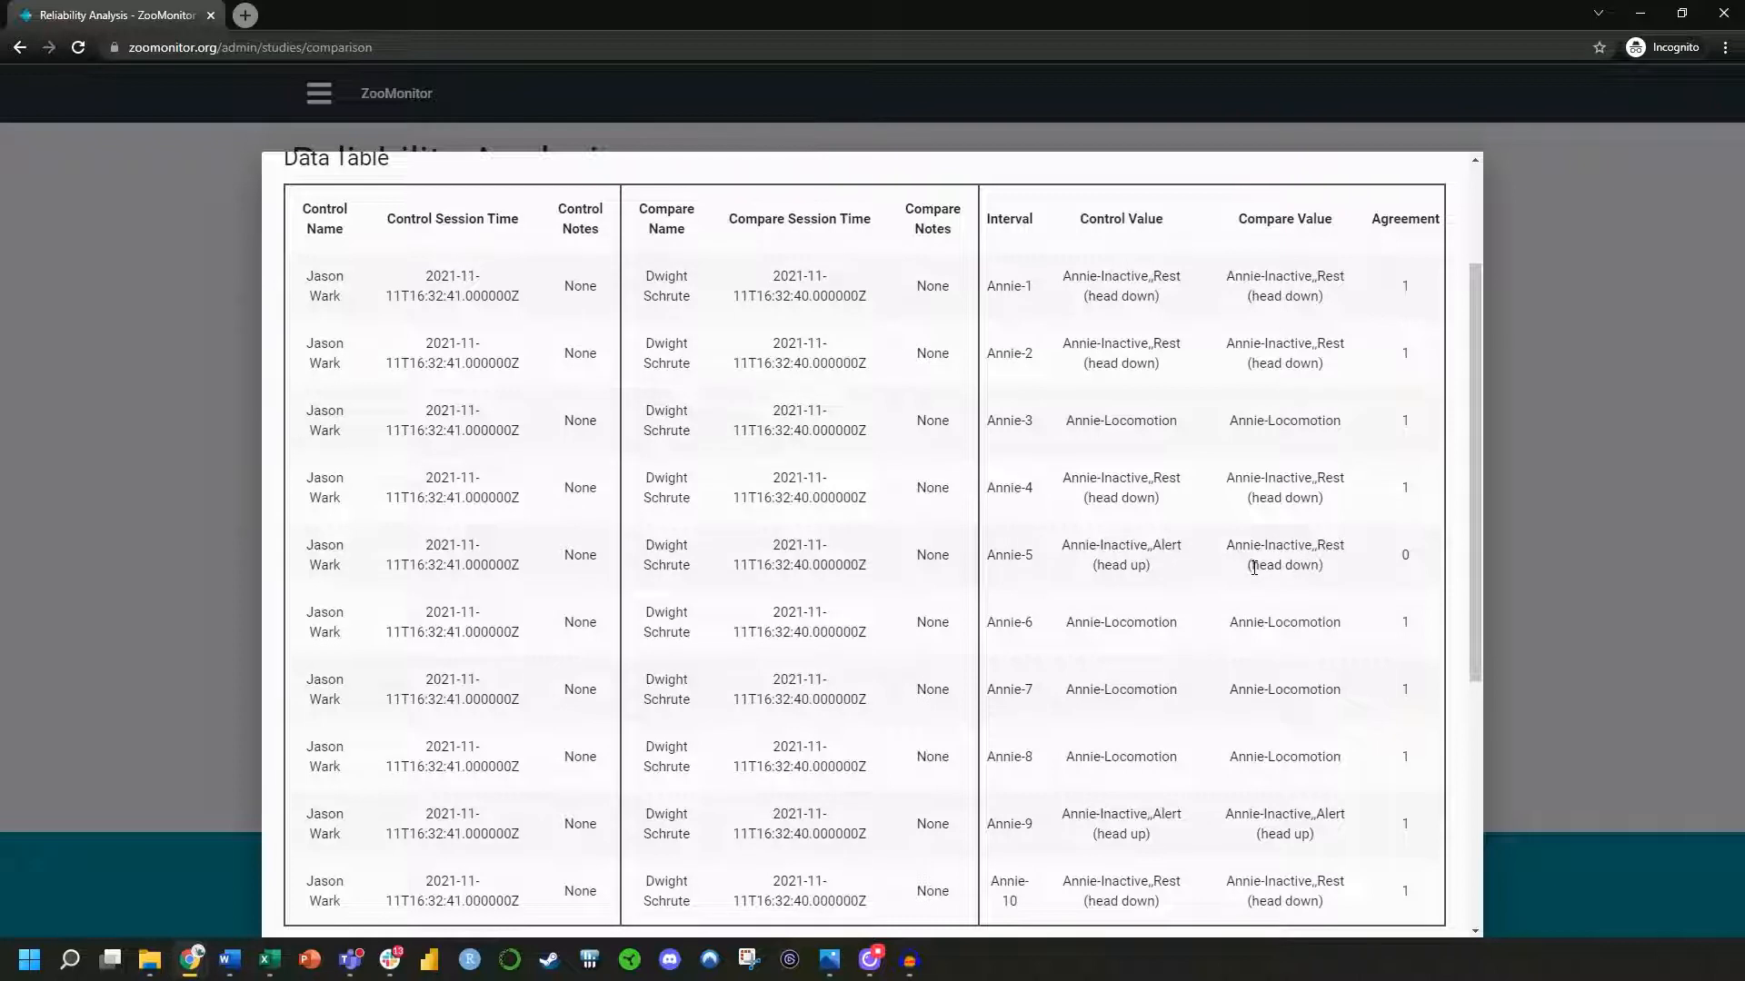
{"action": "scroll", "coordinate": [1254, 568], "scroll_direction": "down", "scroll_amount": 1}
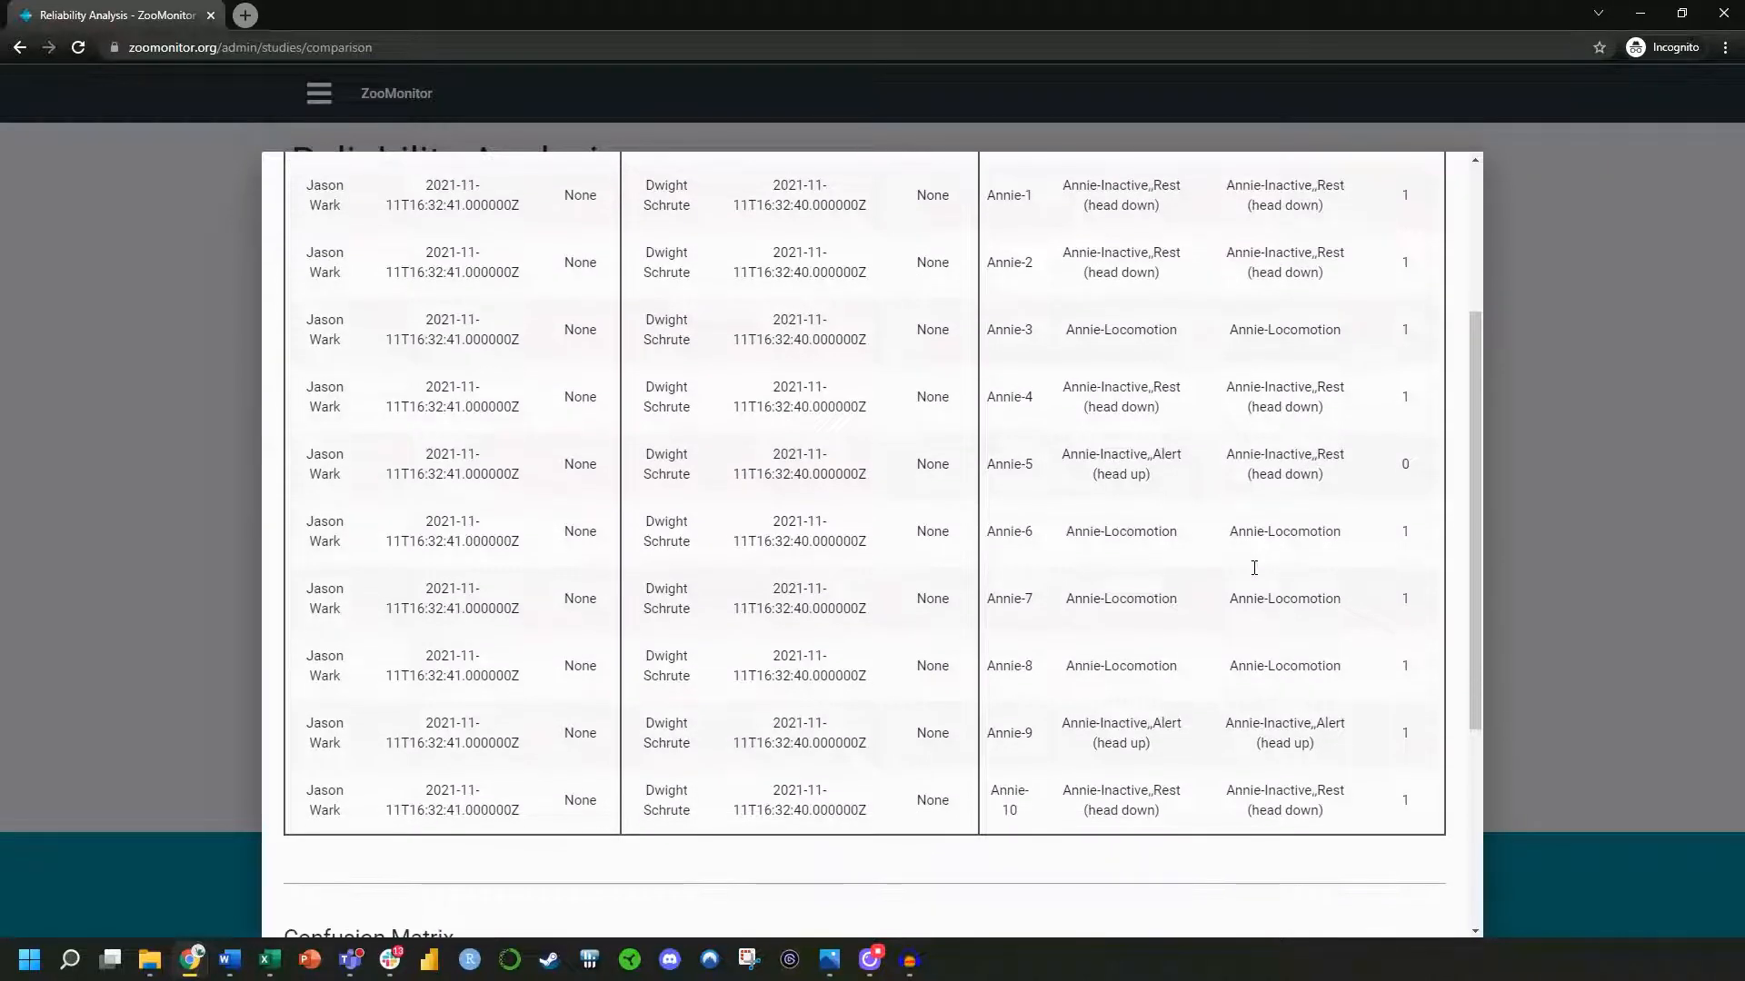
{"action": "scroll", "coordinate": [1255, 570], "scroll_direction": "down", "scroll_amount": 3}
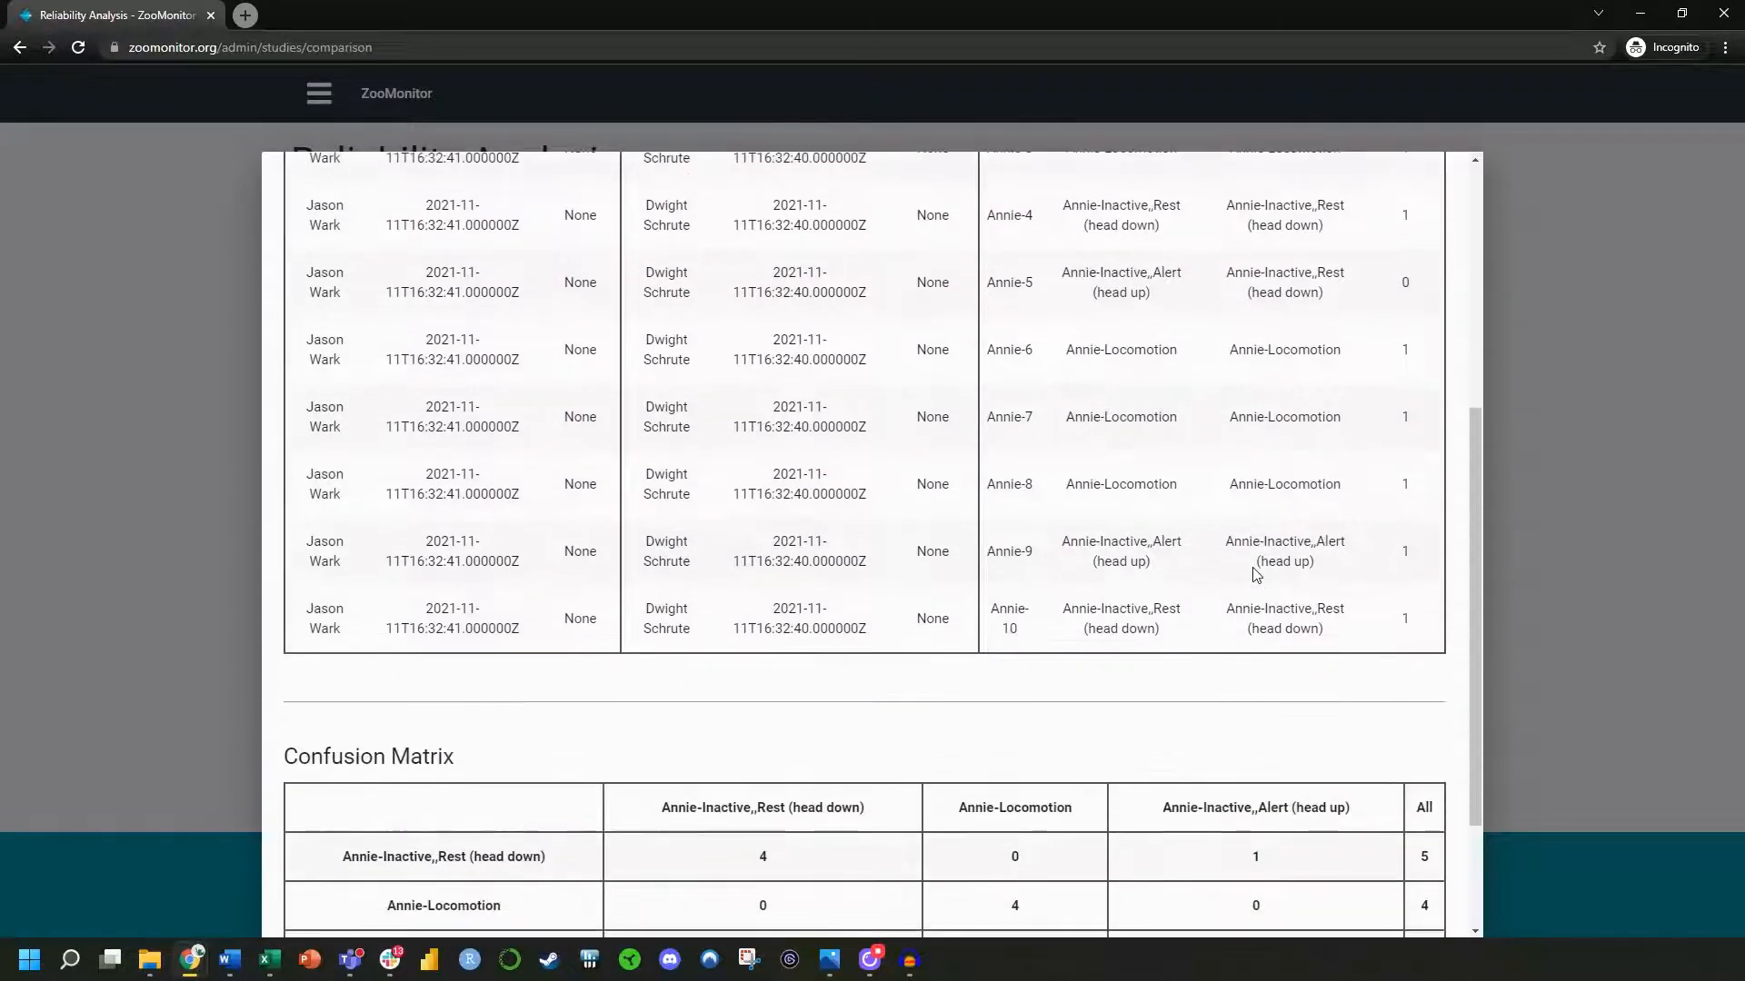
{"action": "scroll", "coordinate": [1255, 574], "scroll_direction": "down", "scroll_amount": 2}
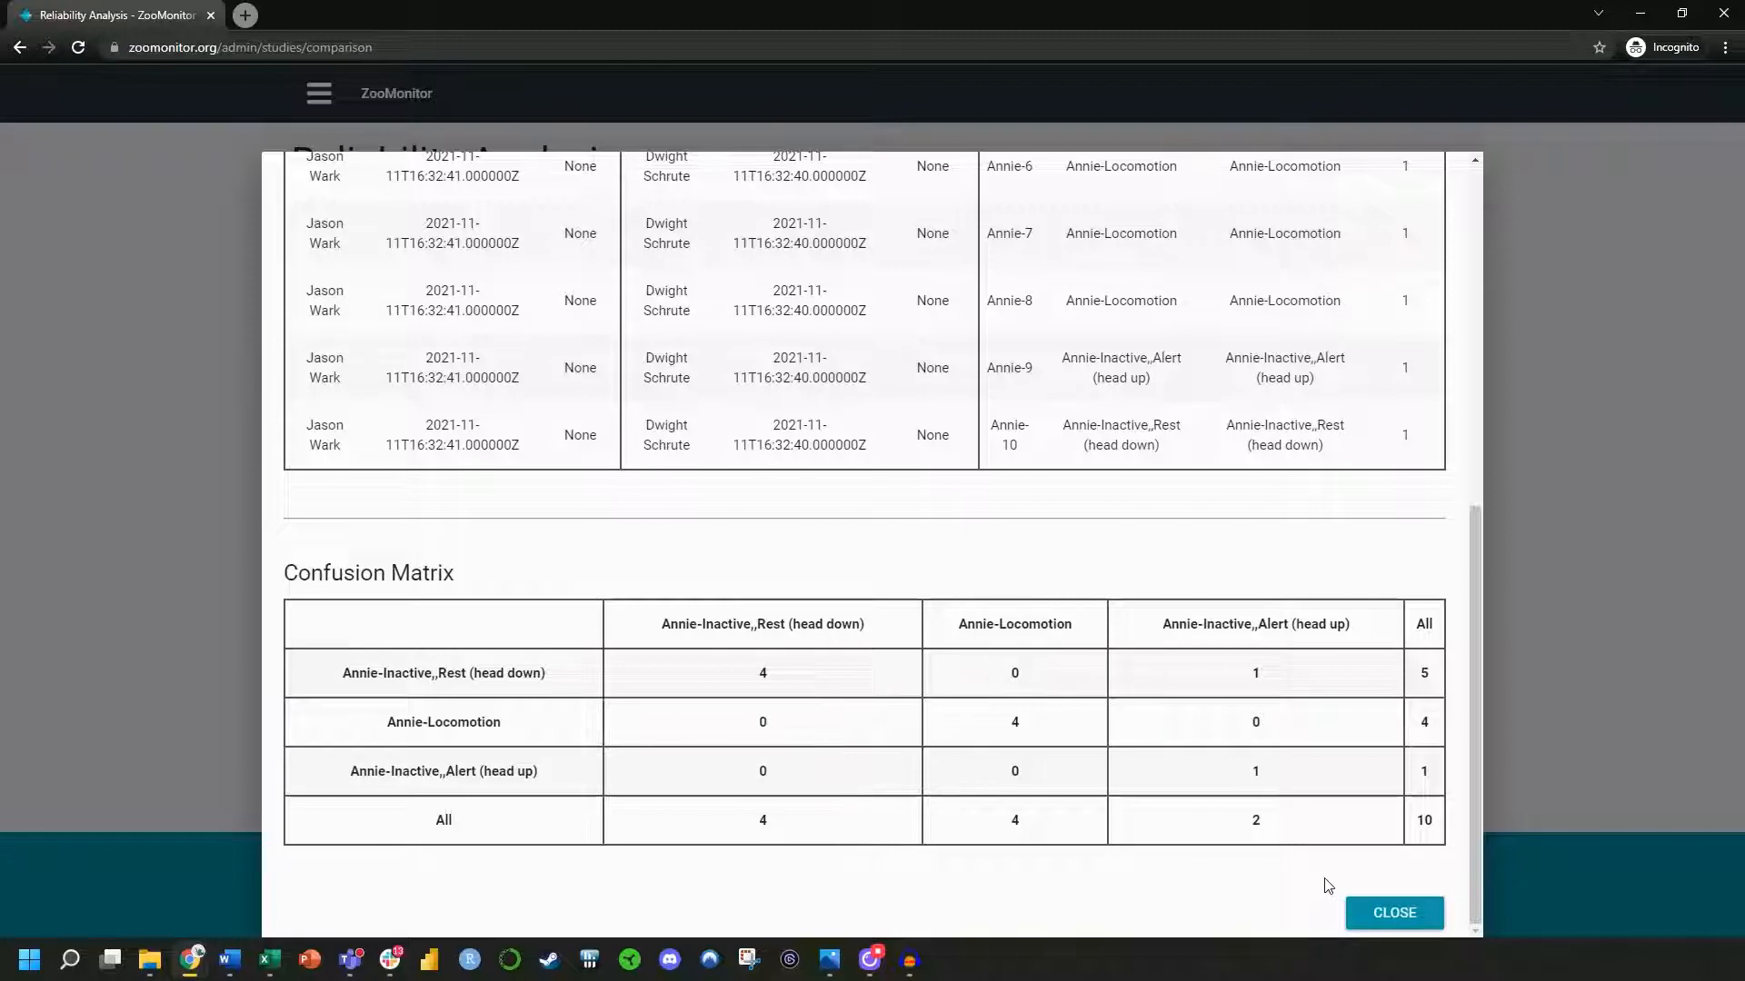
{"action": "left_click", "coordinate": [1395, 913]}
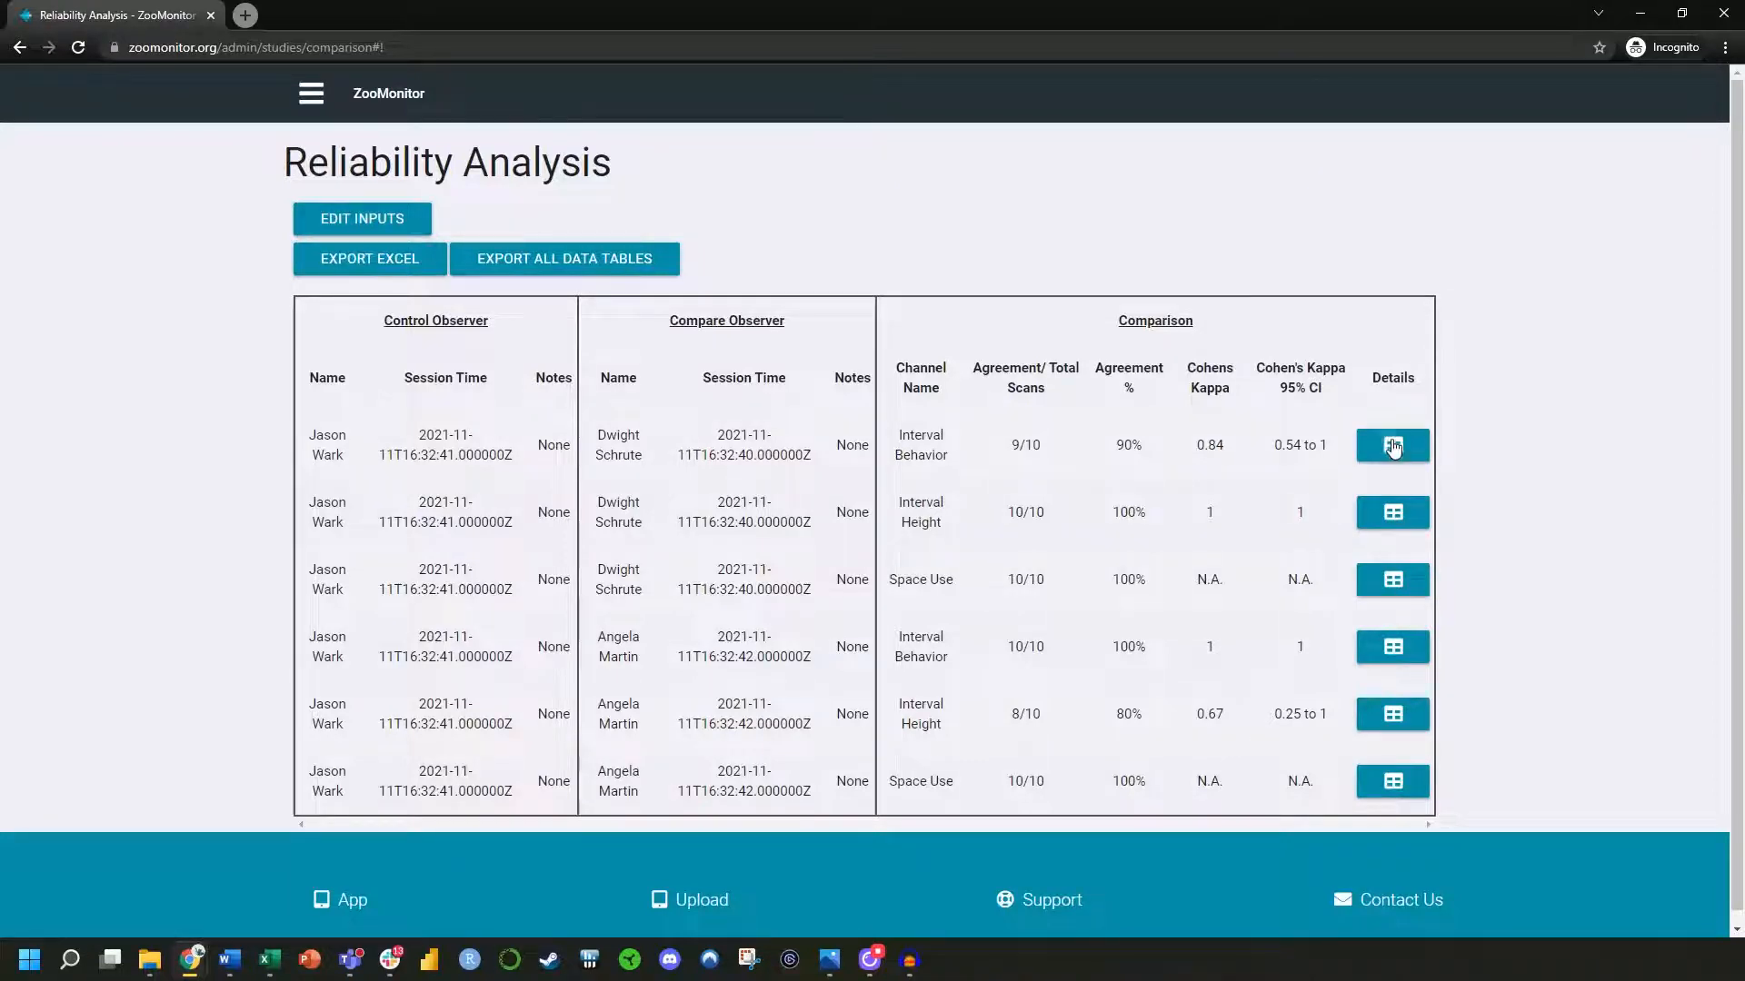
Reopen the first comparison's detailed results to review the data table and confusion matrix export options, and close them
{"action": "left_click", "coordinate": [1389, 449]}
{"action": "scroll", "coordinate": [896, 557], "scroll_direction": "up", "scroll_amount": 4}
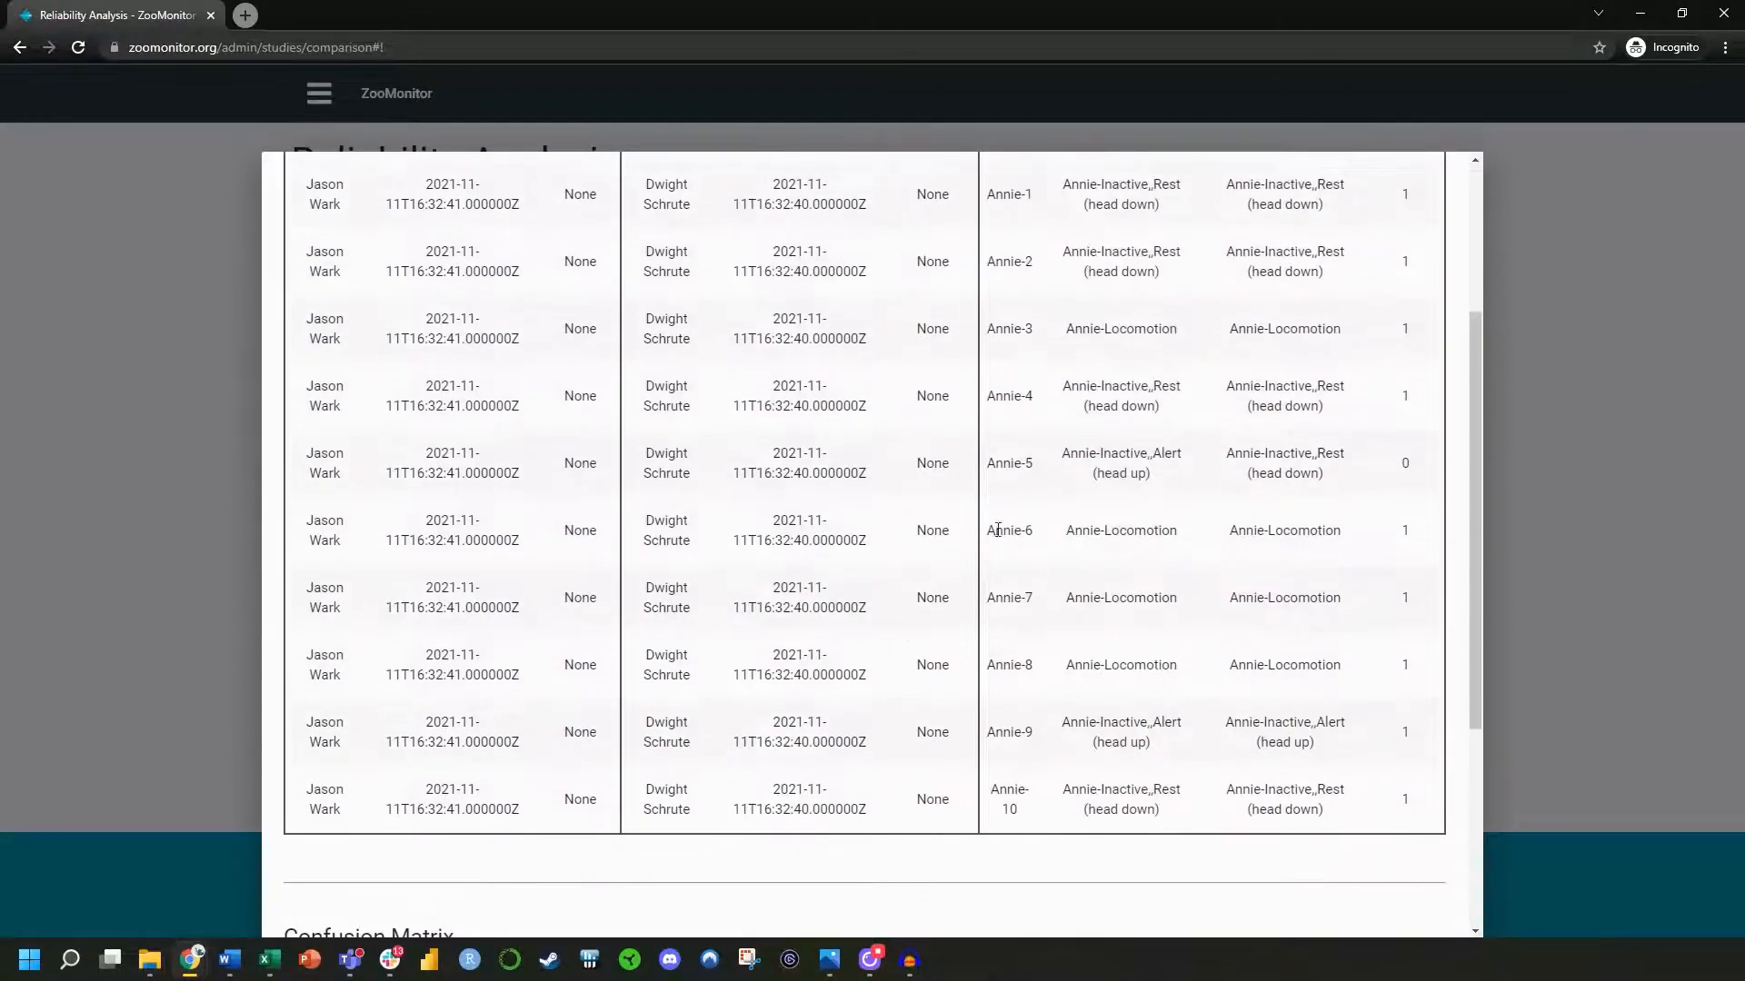
{"action": "scroll", "coordinate": [1100, 466], "scroll_direction": "up", "scroll_amount": 2}
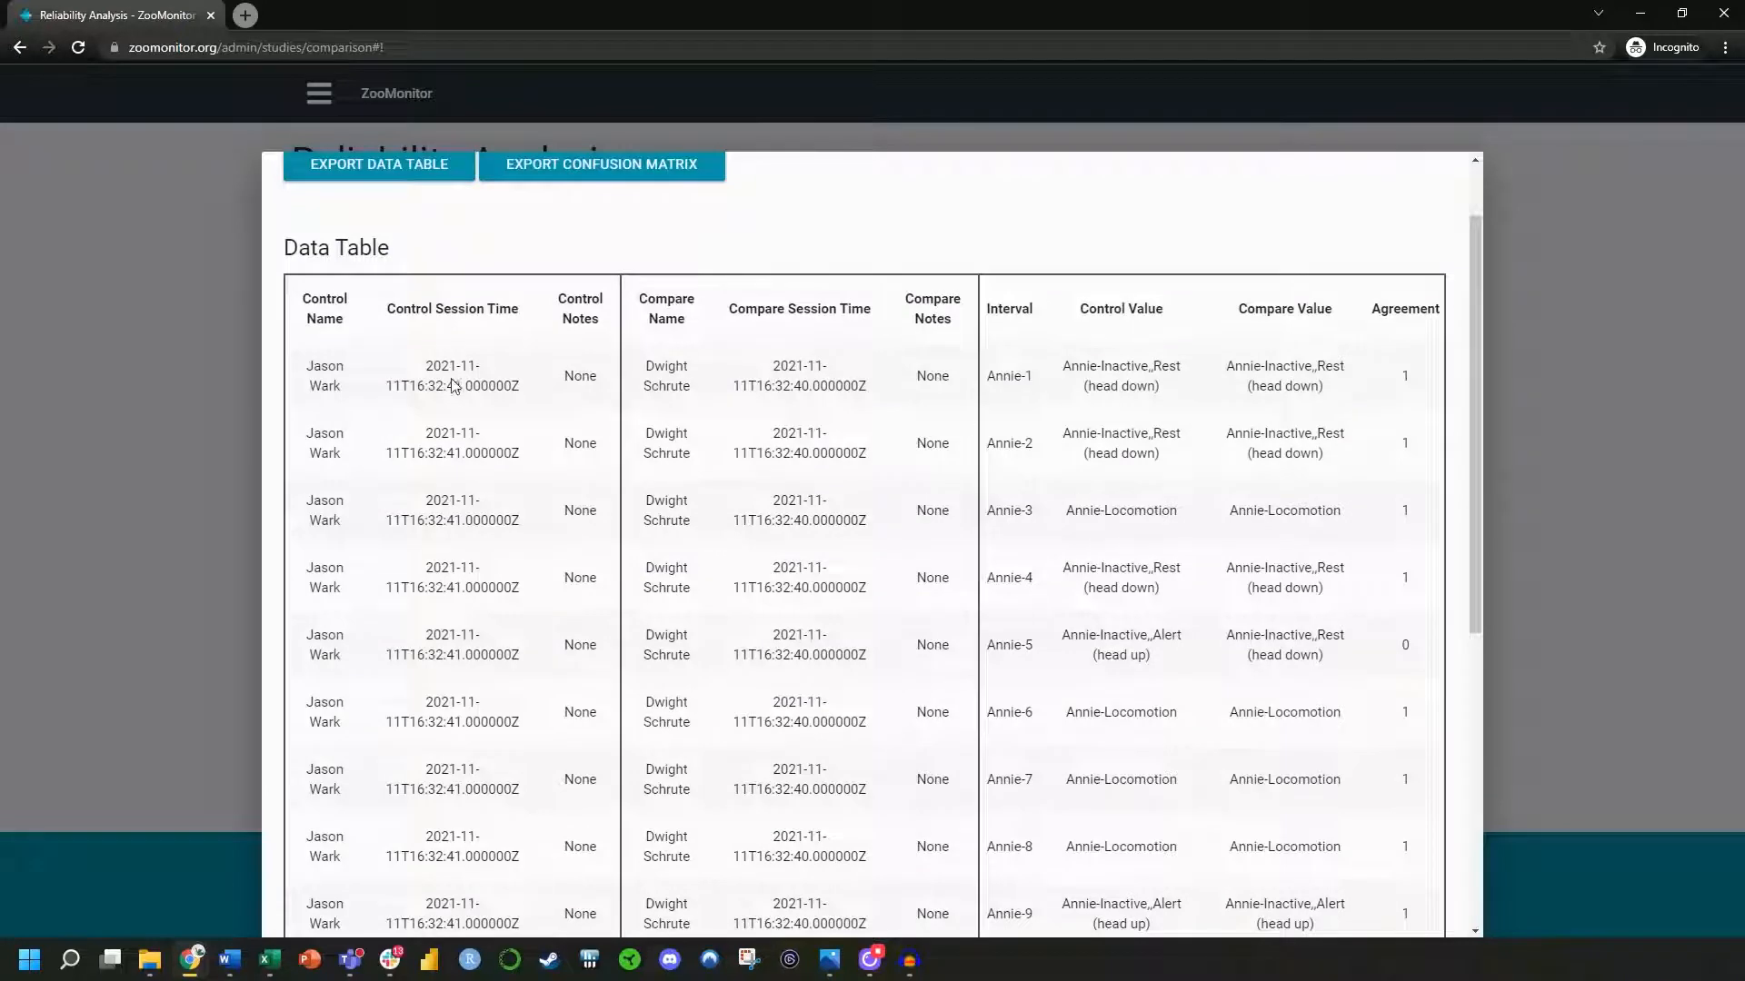
{"action": "scroll", "coordinate": [609, 573], "scroll_direction": "up", "scroll_amount": 1}
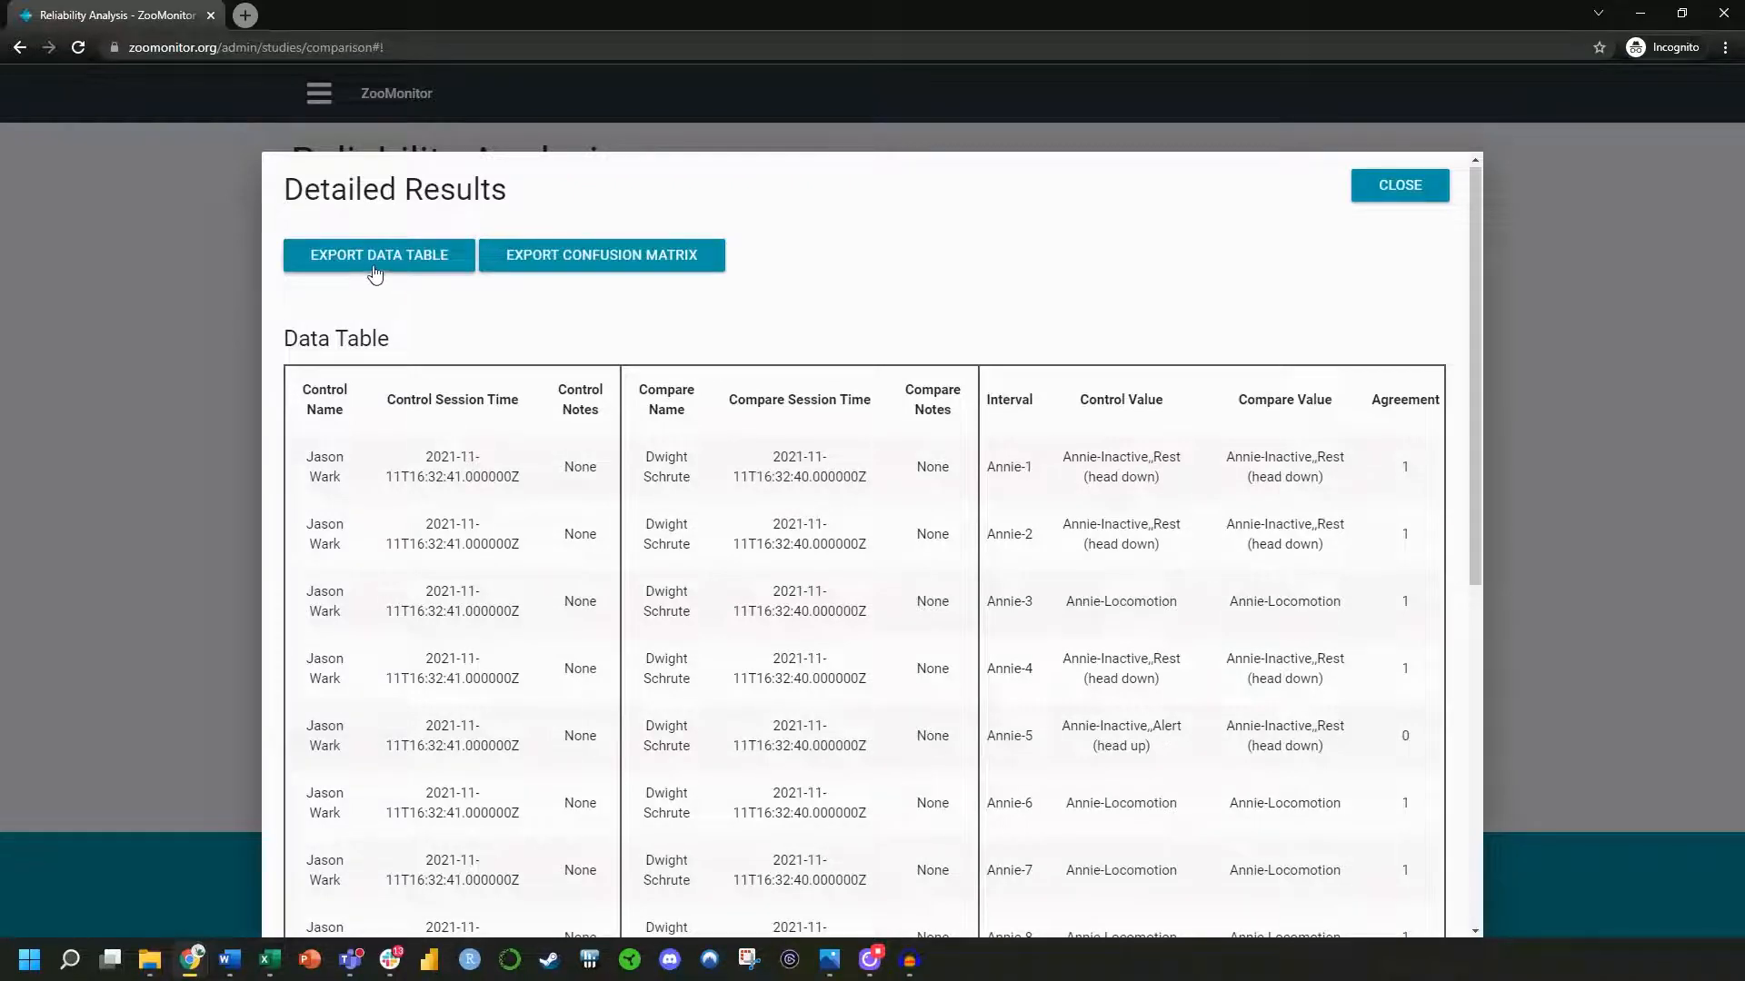
{"action": "left_click", "coordinate": [1395, 192]}
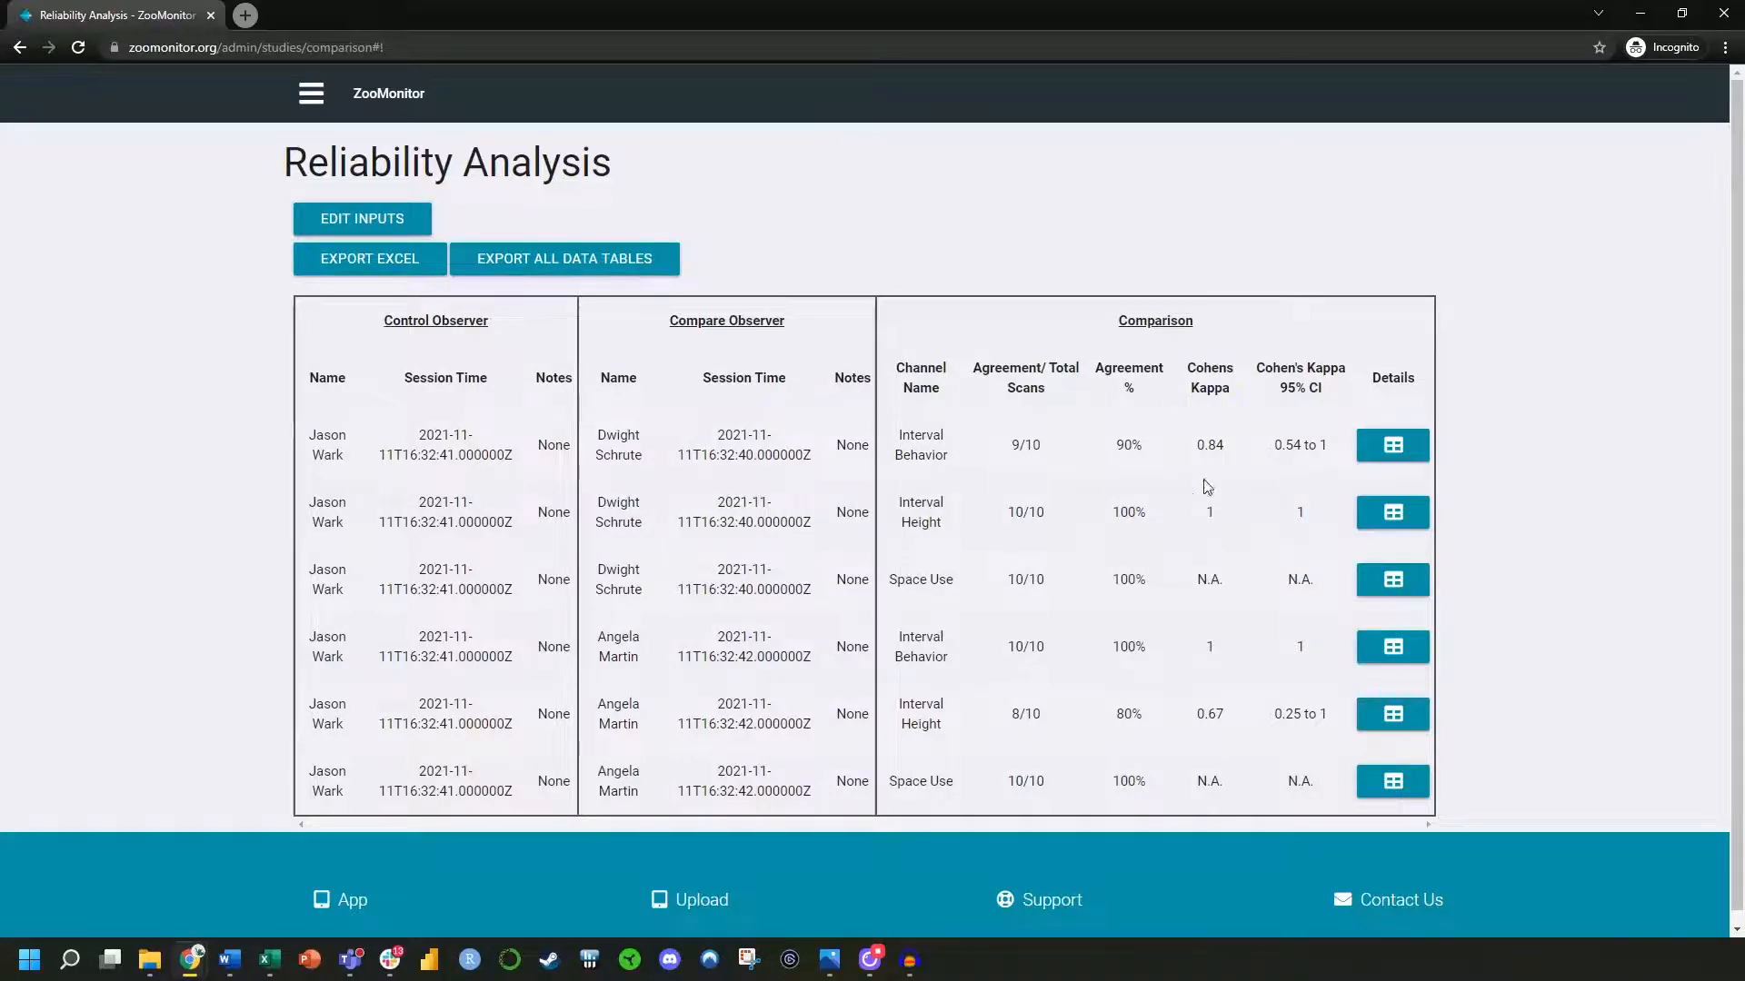
Examine the interval-by-interval agreement in the detailed results of the first Interval Behavior comparison, and close them
{"action": "left_click", "coordinate": [1392, 454]}
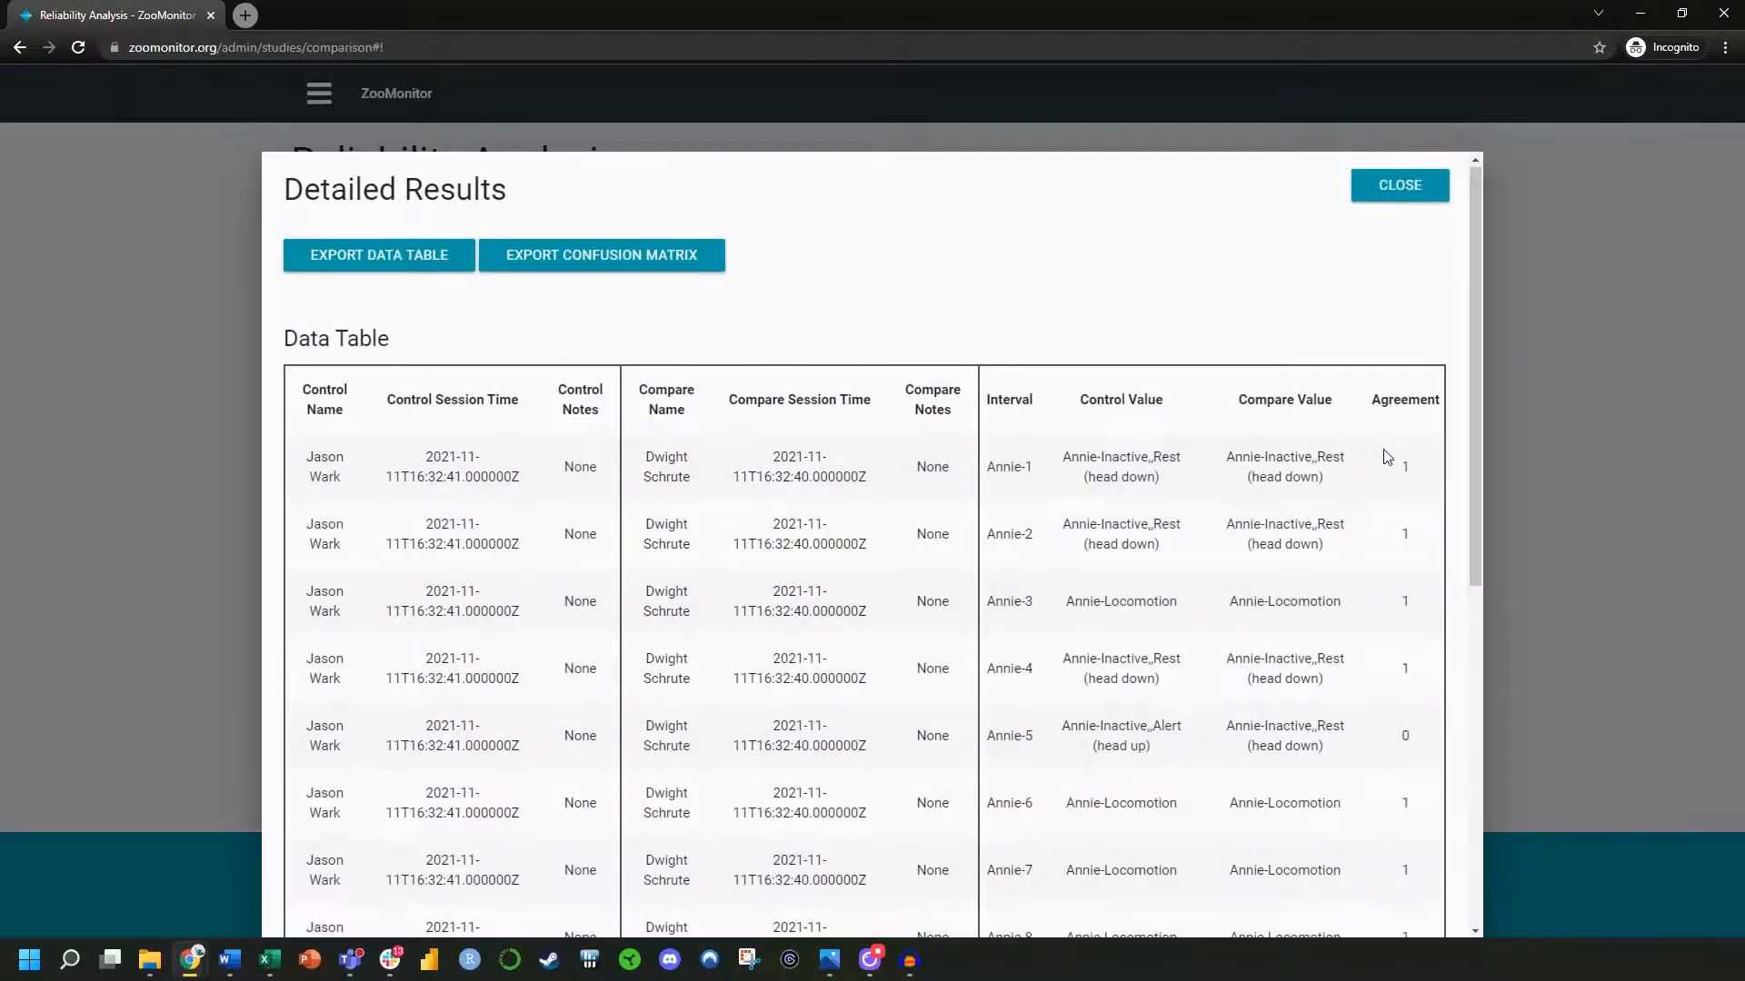
{"action": "scroll", "coordinate": [886, 568], "scroll_direction": "down", "scroll_amount": 2}
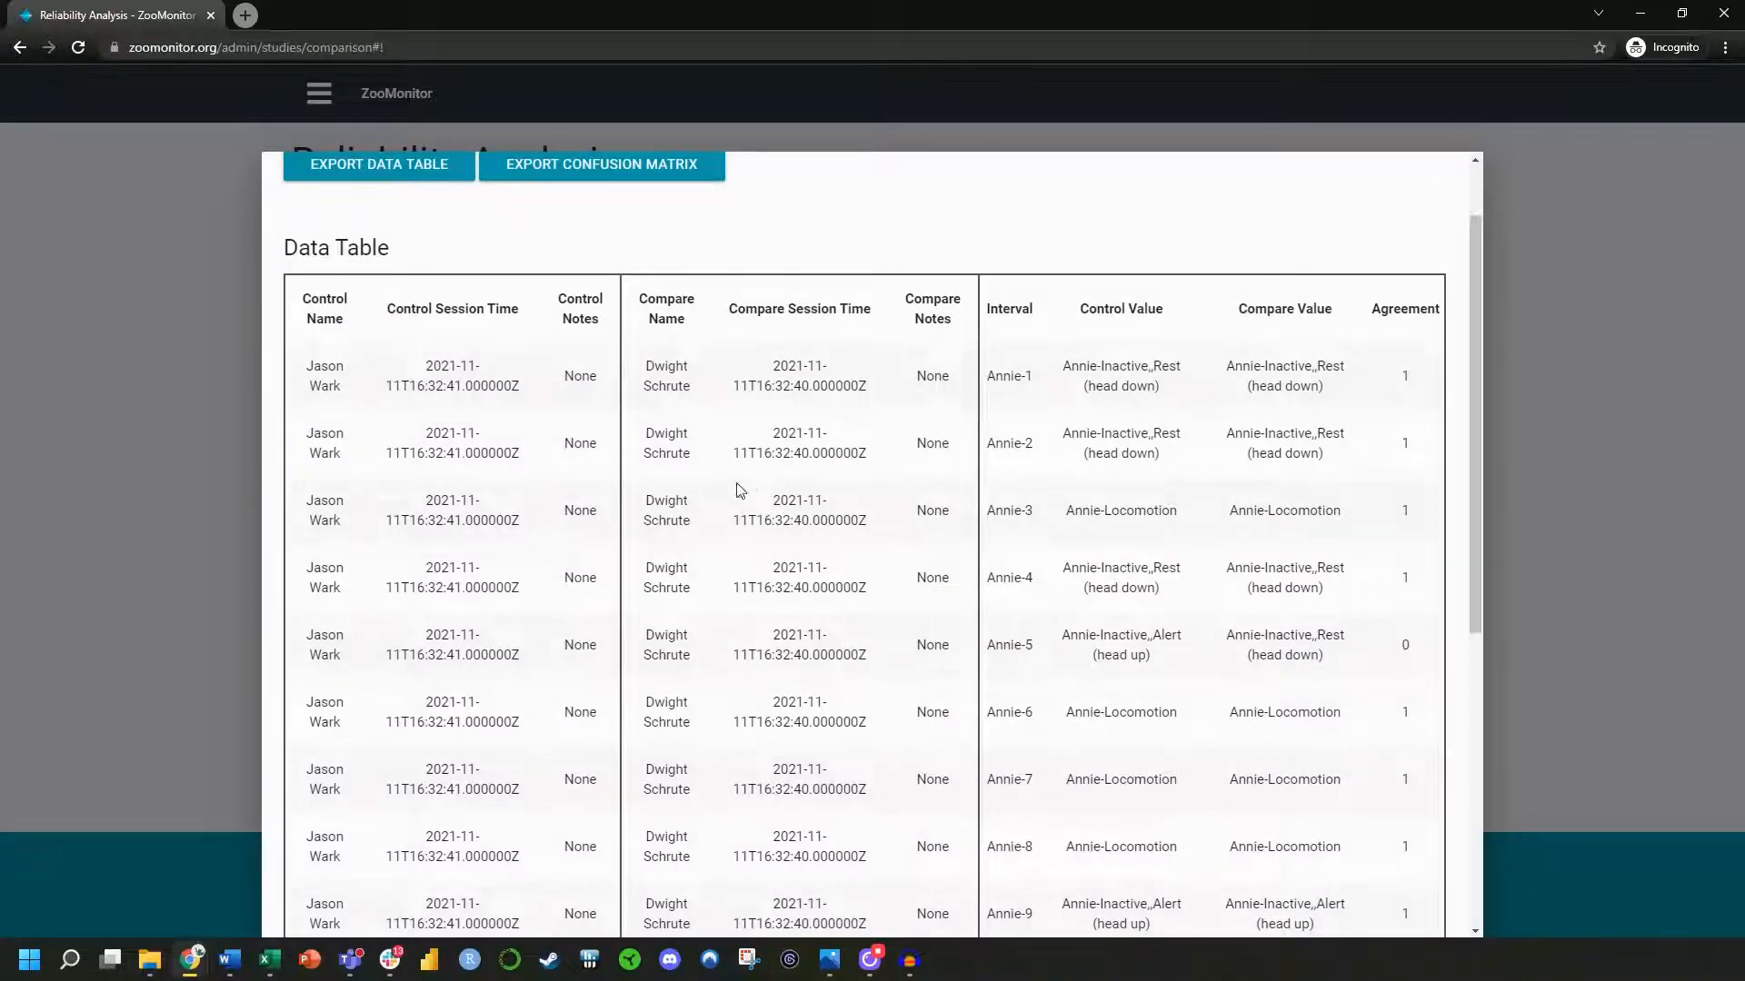
{"action": "scroll", "coordinate": [918, 438], "scroll_direction": "down", "scroll_amount": 2}
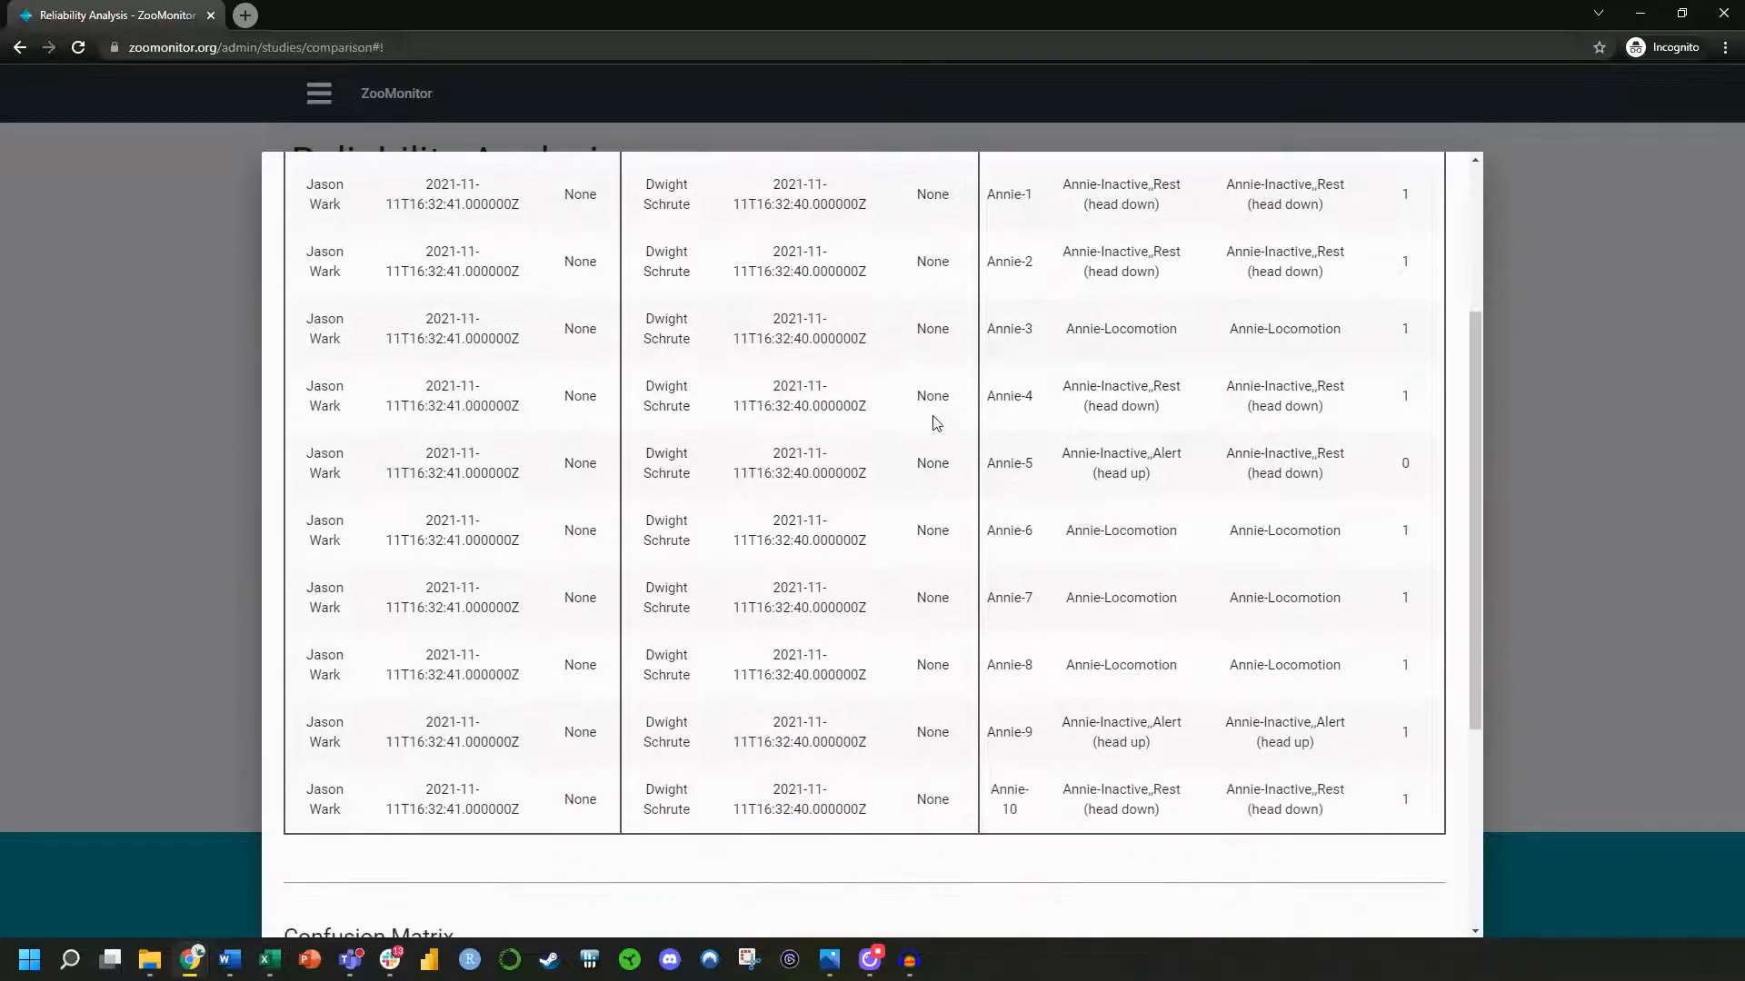
{"action": "scroll", "coordinate": [1012, 801], "scroll_direction": "up", "scroll_amount": 1}
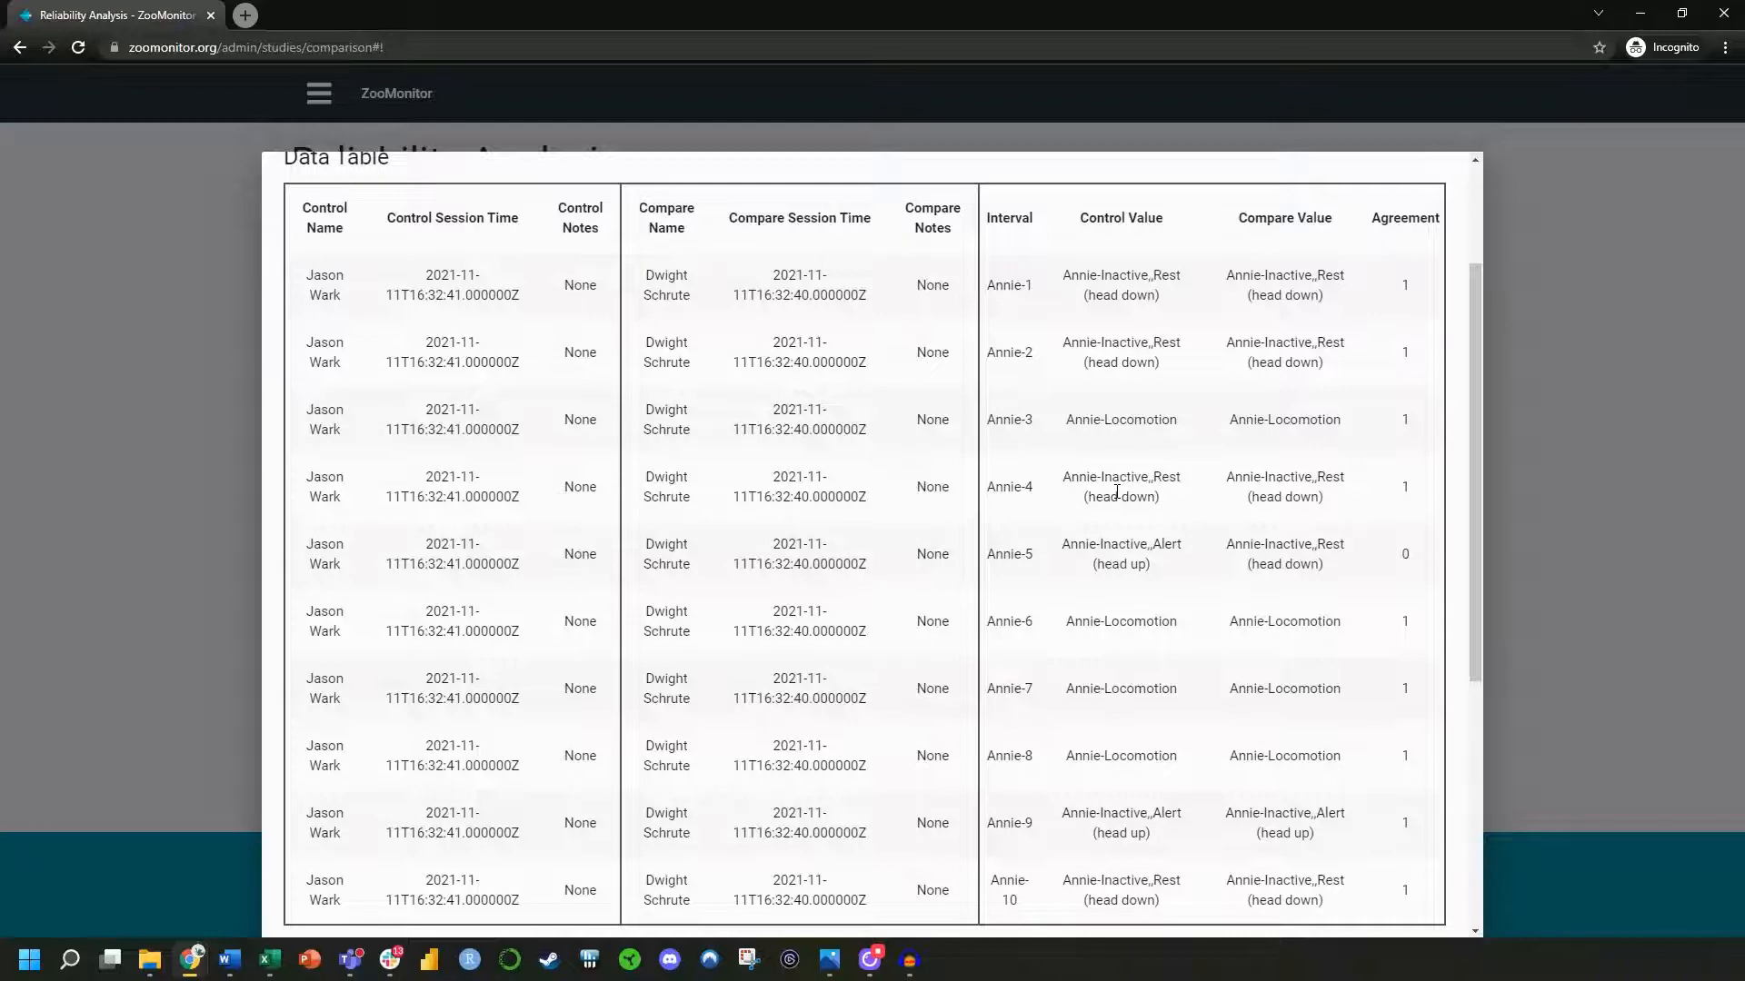
{"action": "left_click", "coordinate": [195, 499]}
Return to the analysis inputs and set the control session to the 11/11/2021 4:40 PM session with no notes
{"action": "left_click", "coordinate": [401, 221]}
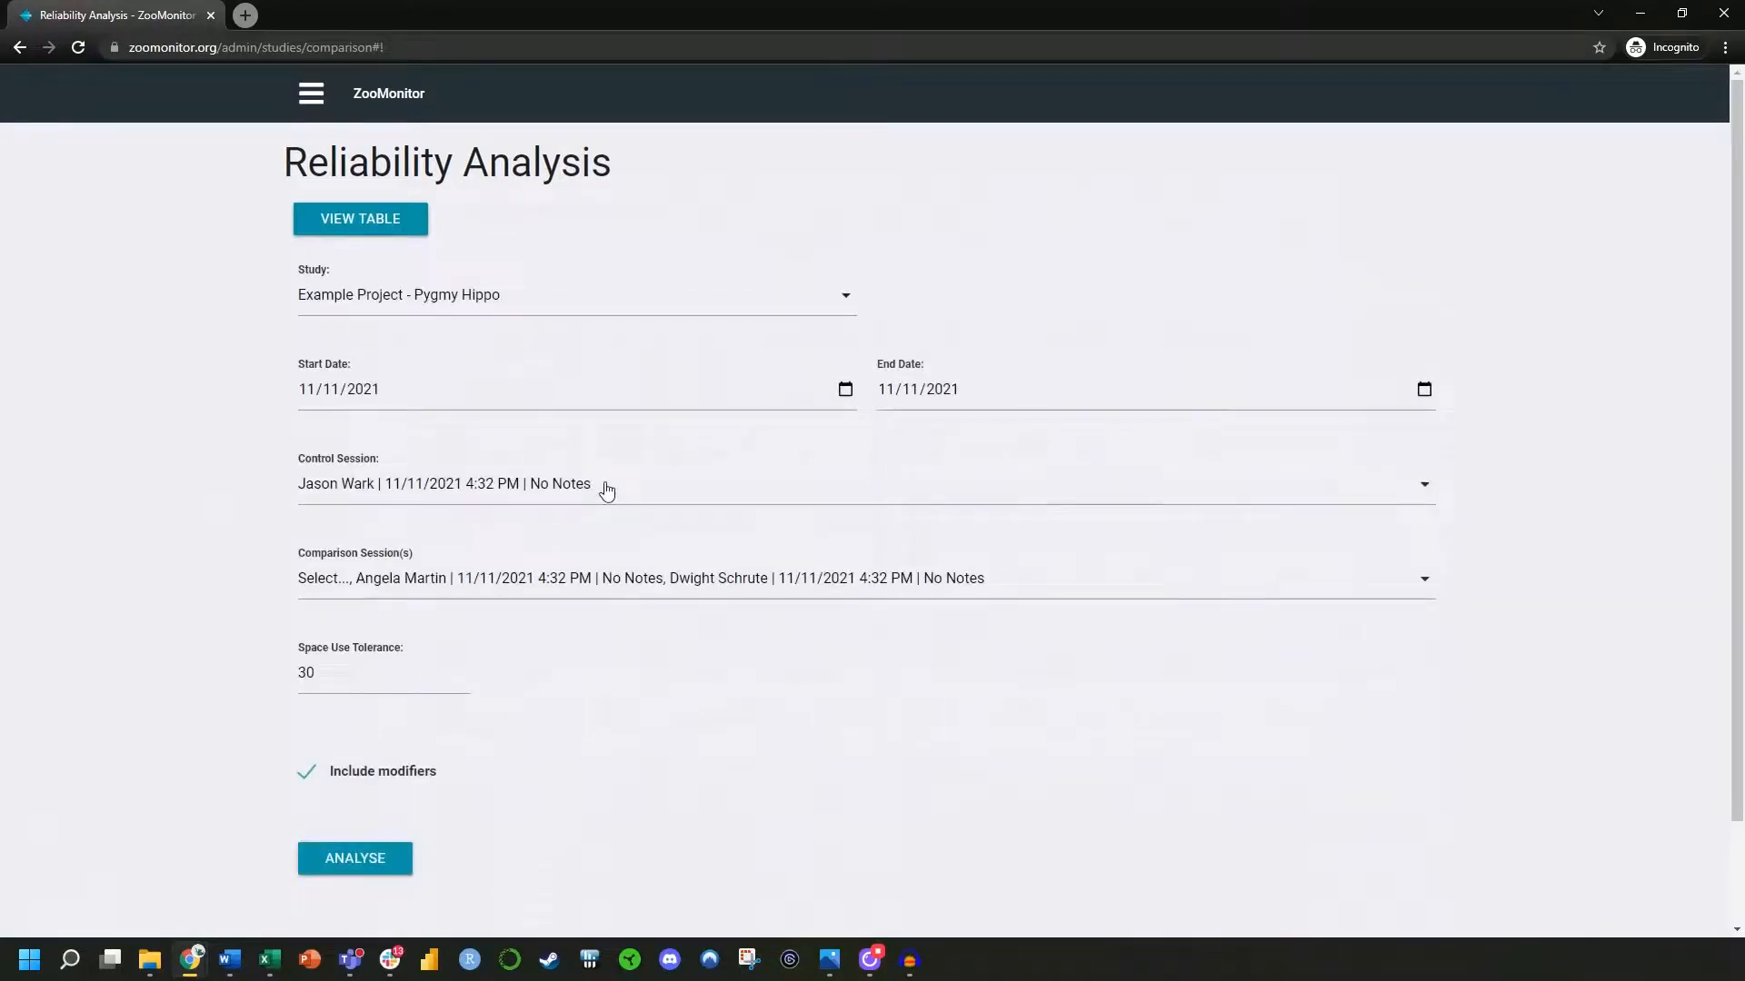
{"action": "left_click", "coordinate": [603, 491]}
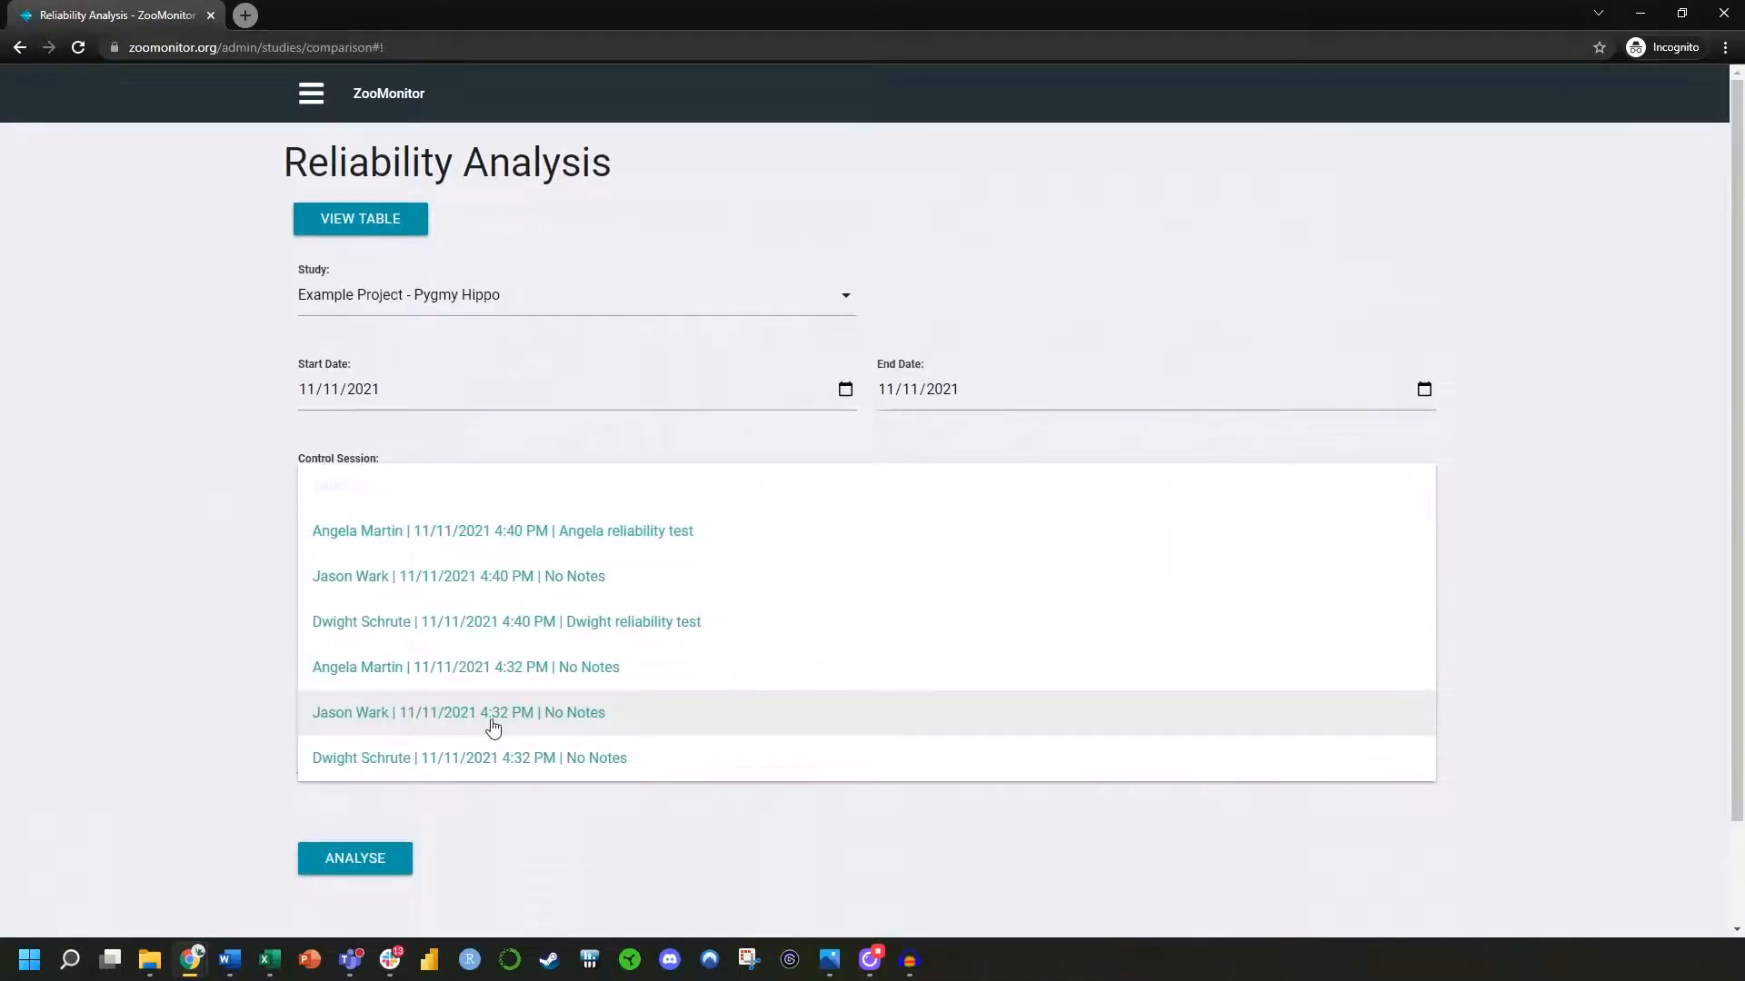
{"action": "left_click", "coordinate": [422, 586]}
Choose the two 11/11/2021 4:40 PM sessions noted as reliability tests as comparison sessions and run the analysis
{"action": "left_click", "coordinate": [423, 589]}
{"action": "left_click", "coordinate": [394, 677]}
{"action": "left_click", "coordinate": [406, 630]}
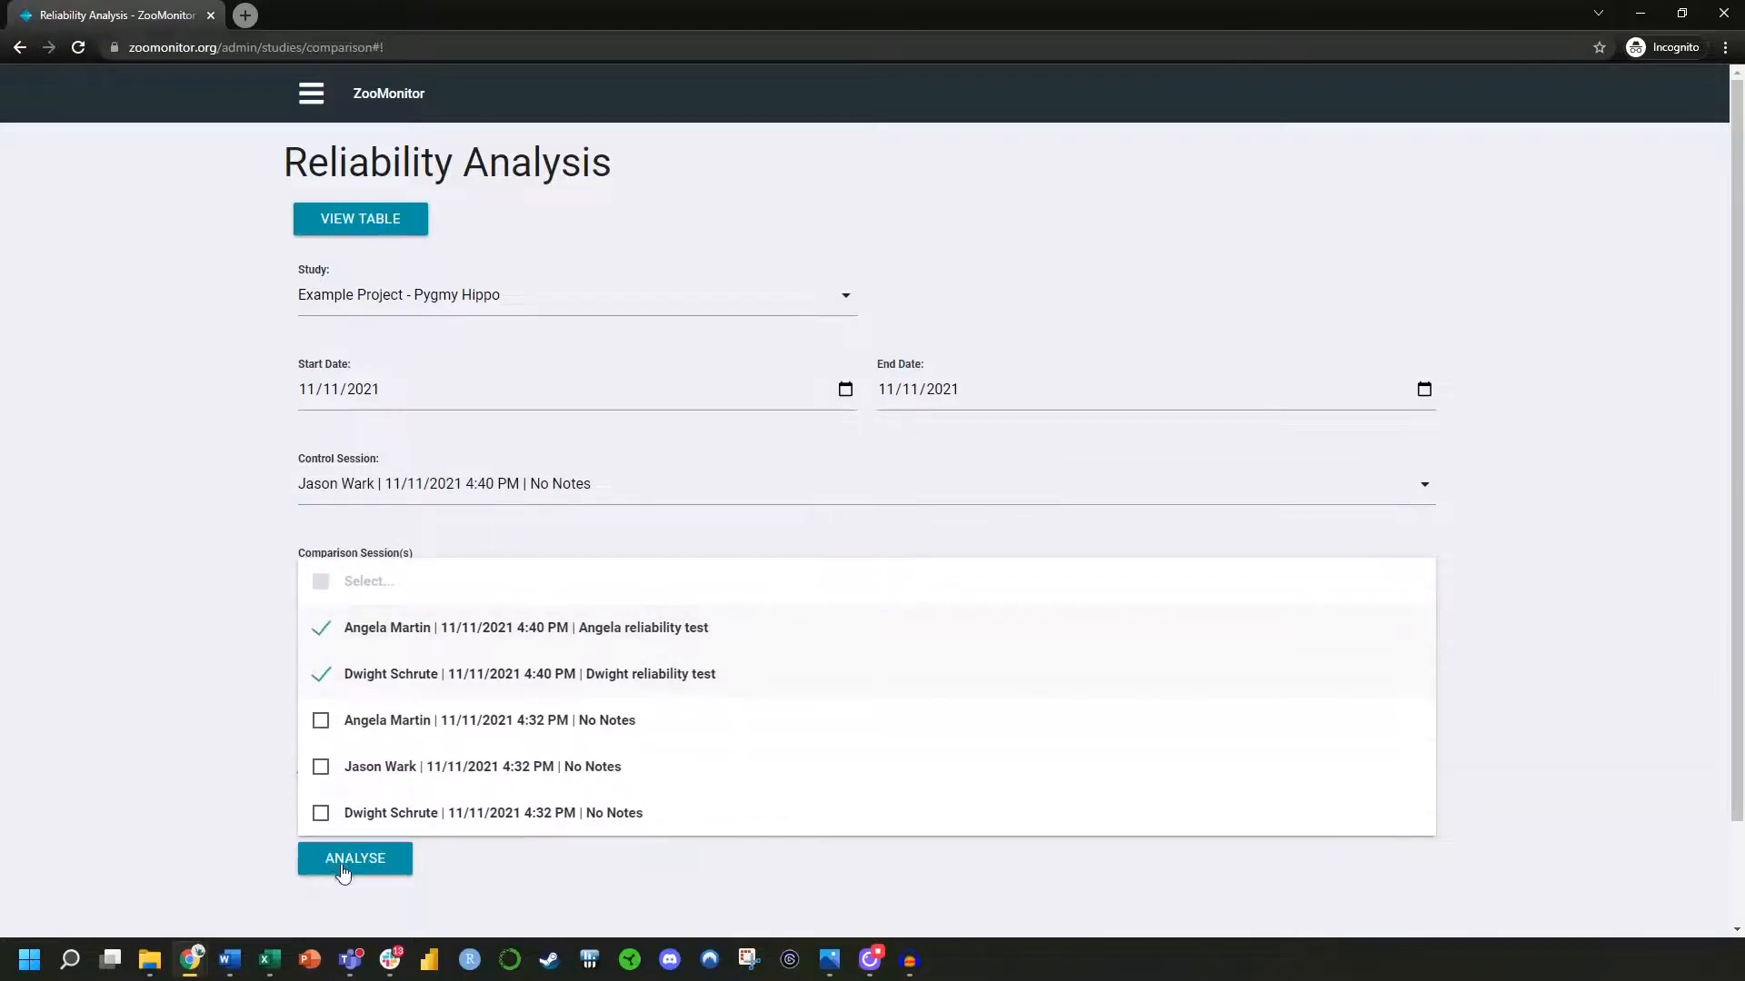
{"action": "left_click", "coordinate": [510, 869]}
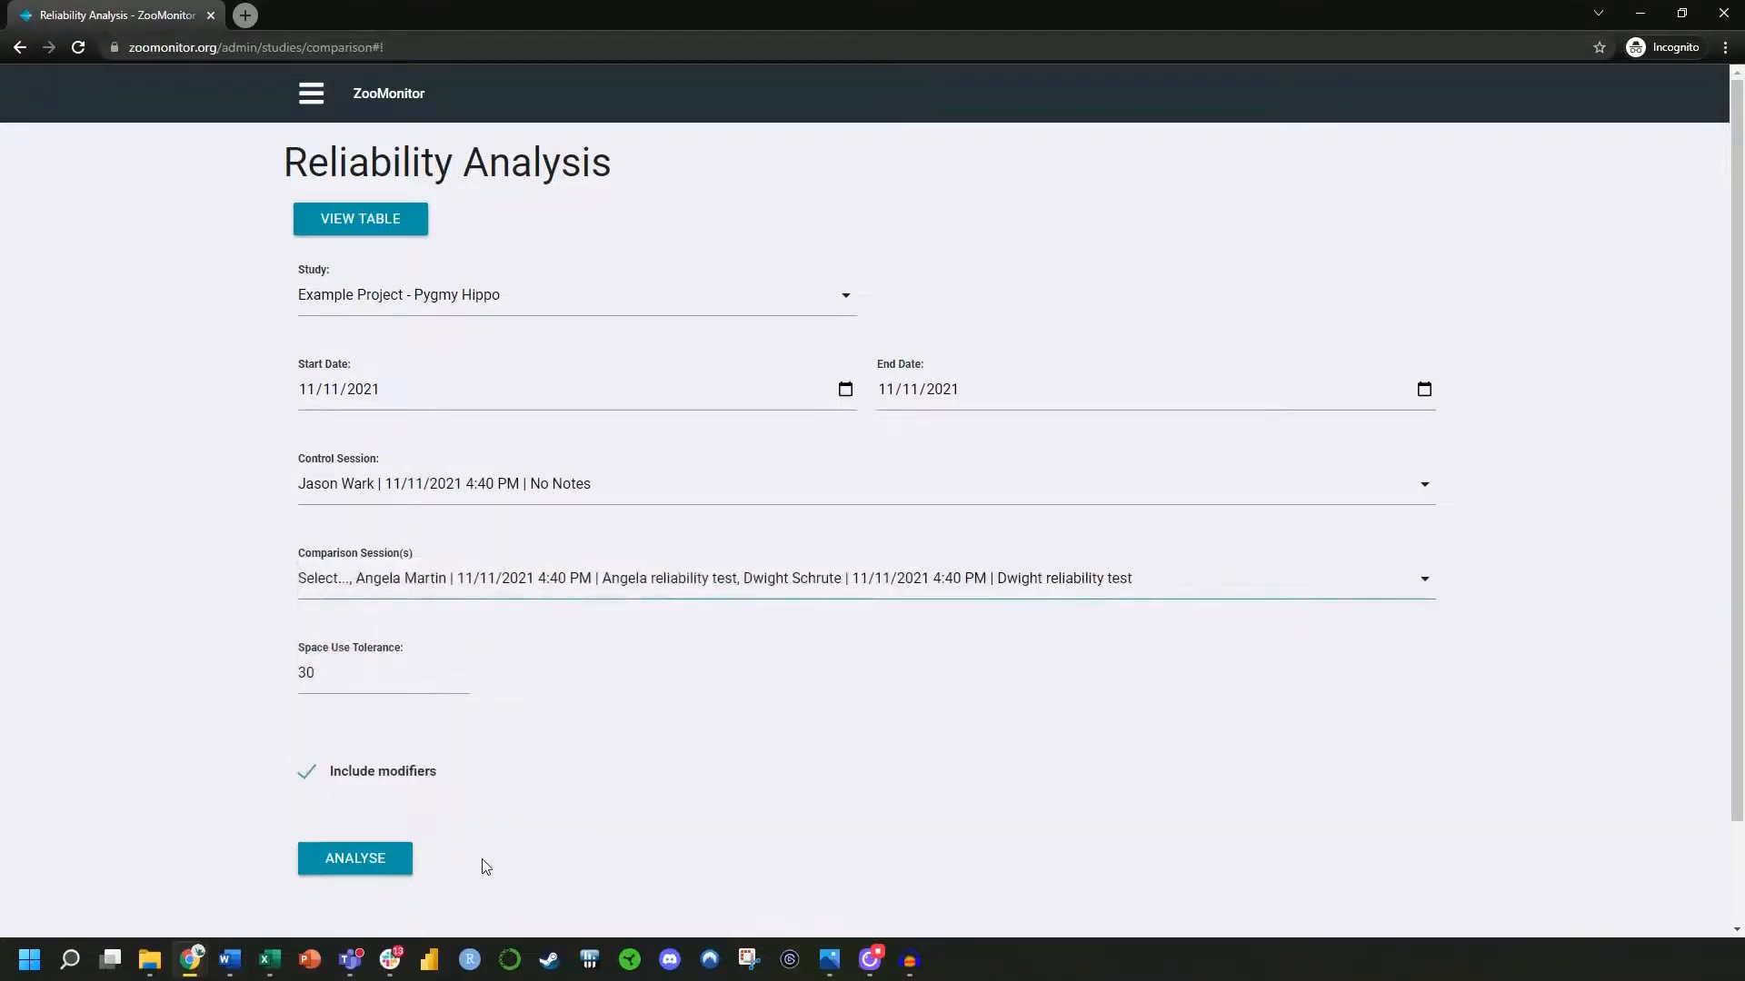
{"action": "left_click", "coordinate": [352, 871]}
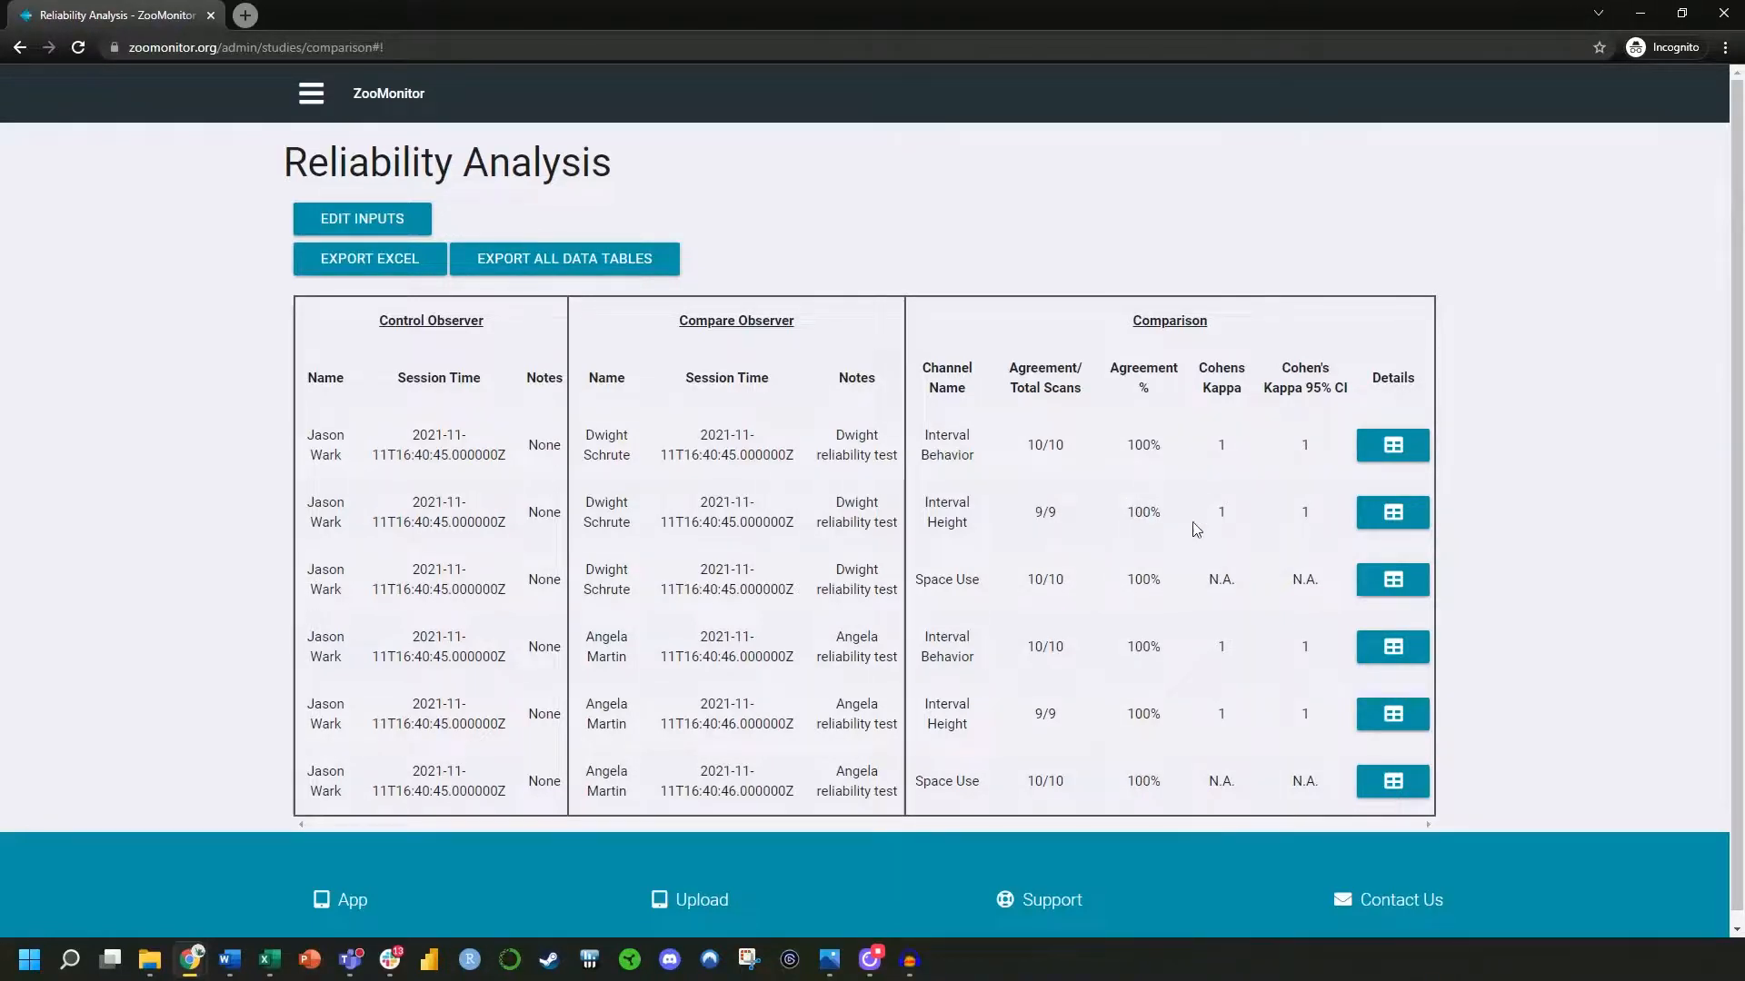
Examine which intervals are included in the detailed results of the first Interval Height comparison, and close them
{"action": "left_click", "coordinate": [1393, 513]}
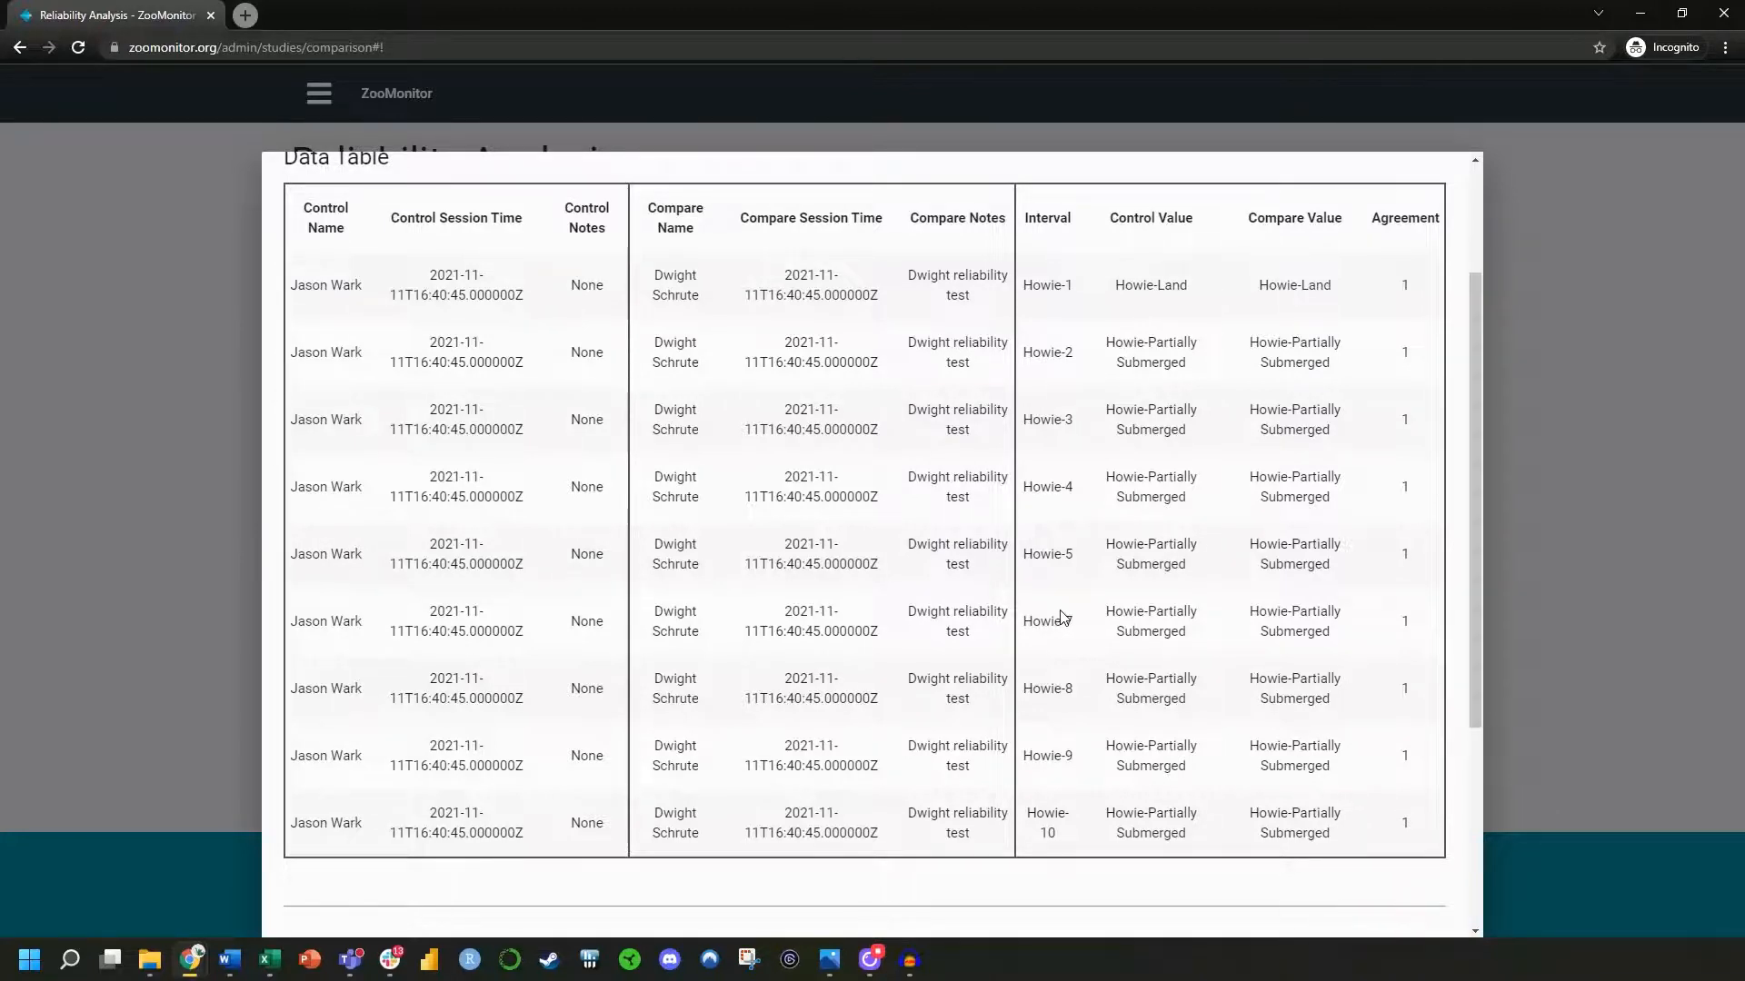
{"action": "scroll", "coordinate": [1060, 617], "scroll_direction": "up", "scroll_amount": 2}
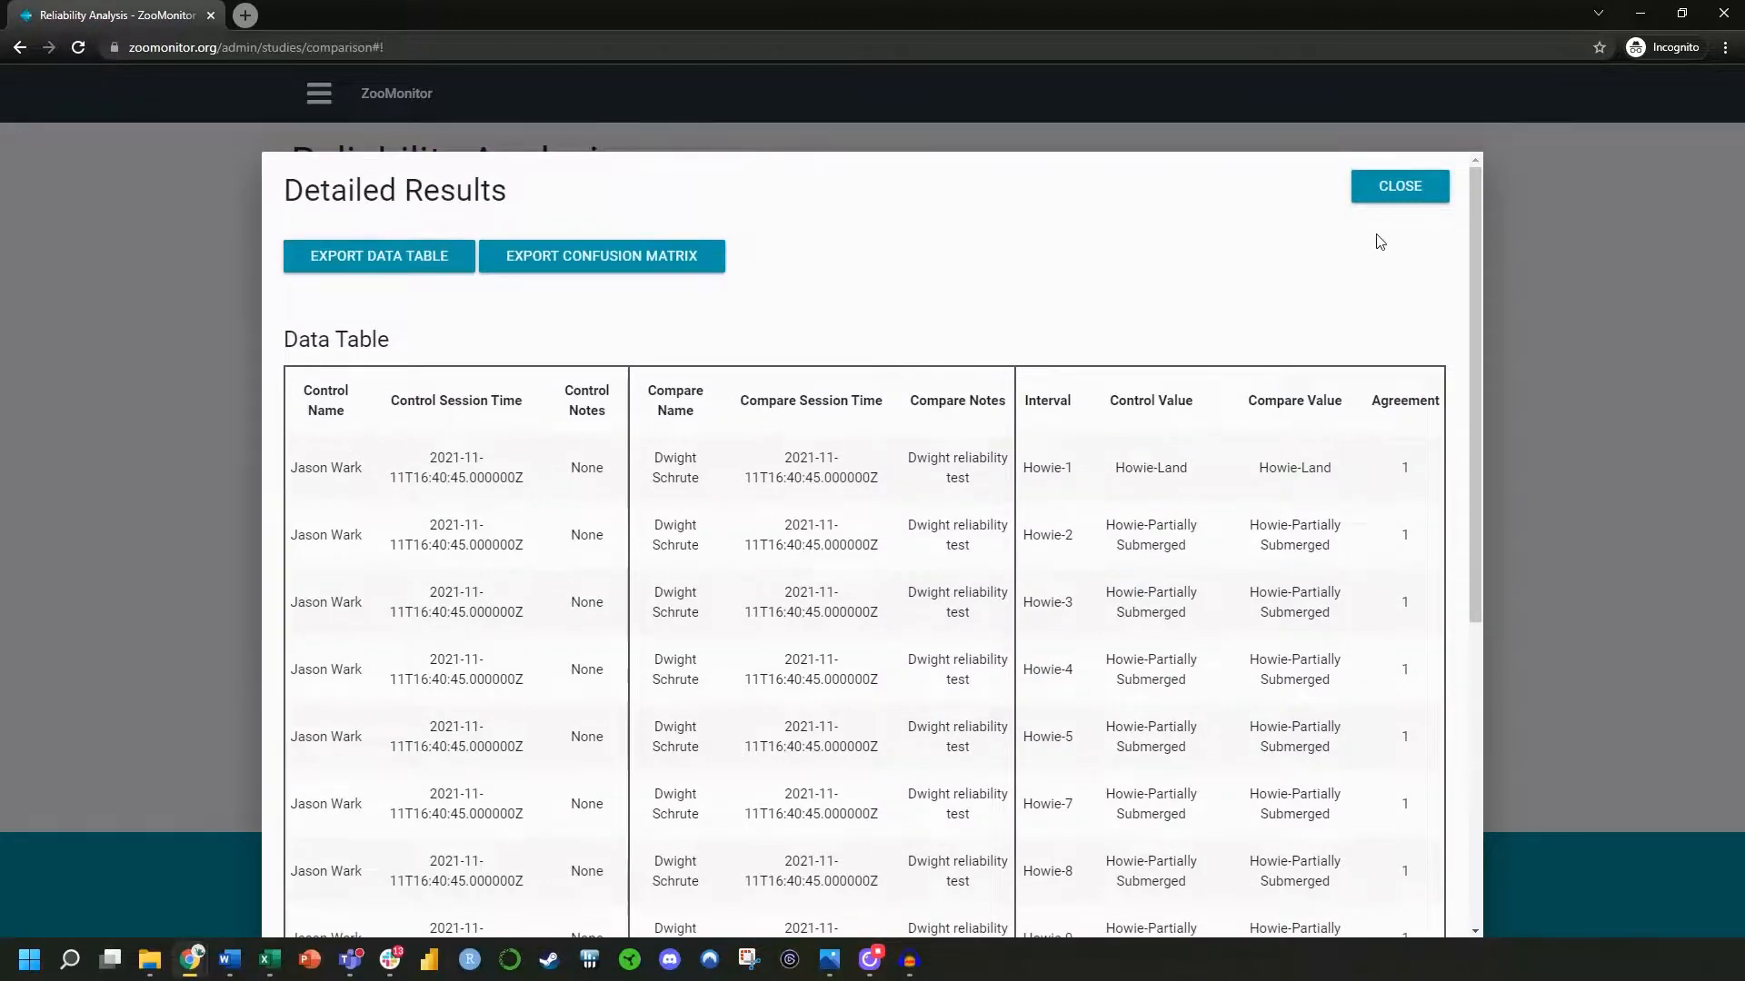
{"action": "left_click", "coordinate": [1390, 189]}
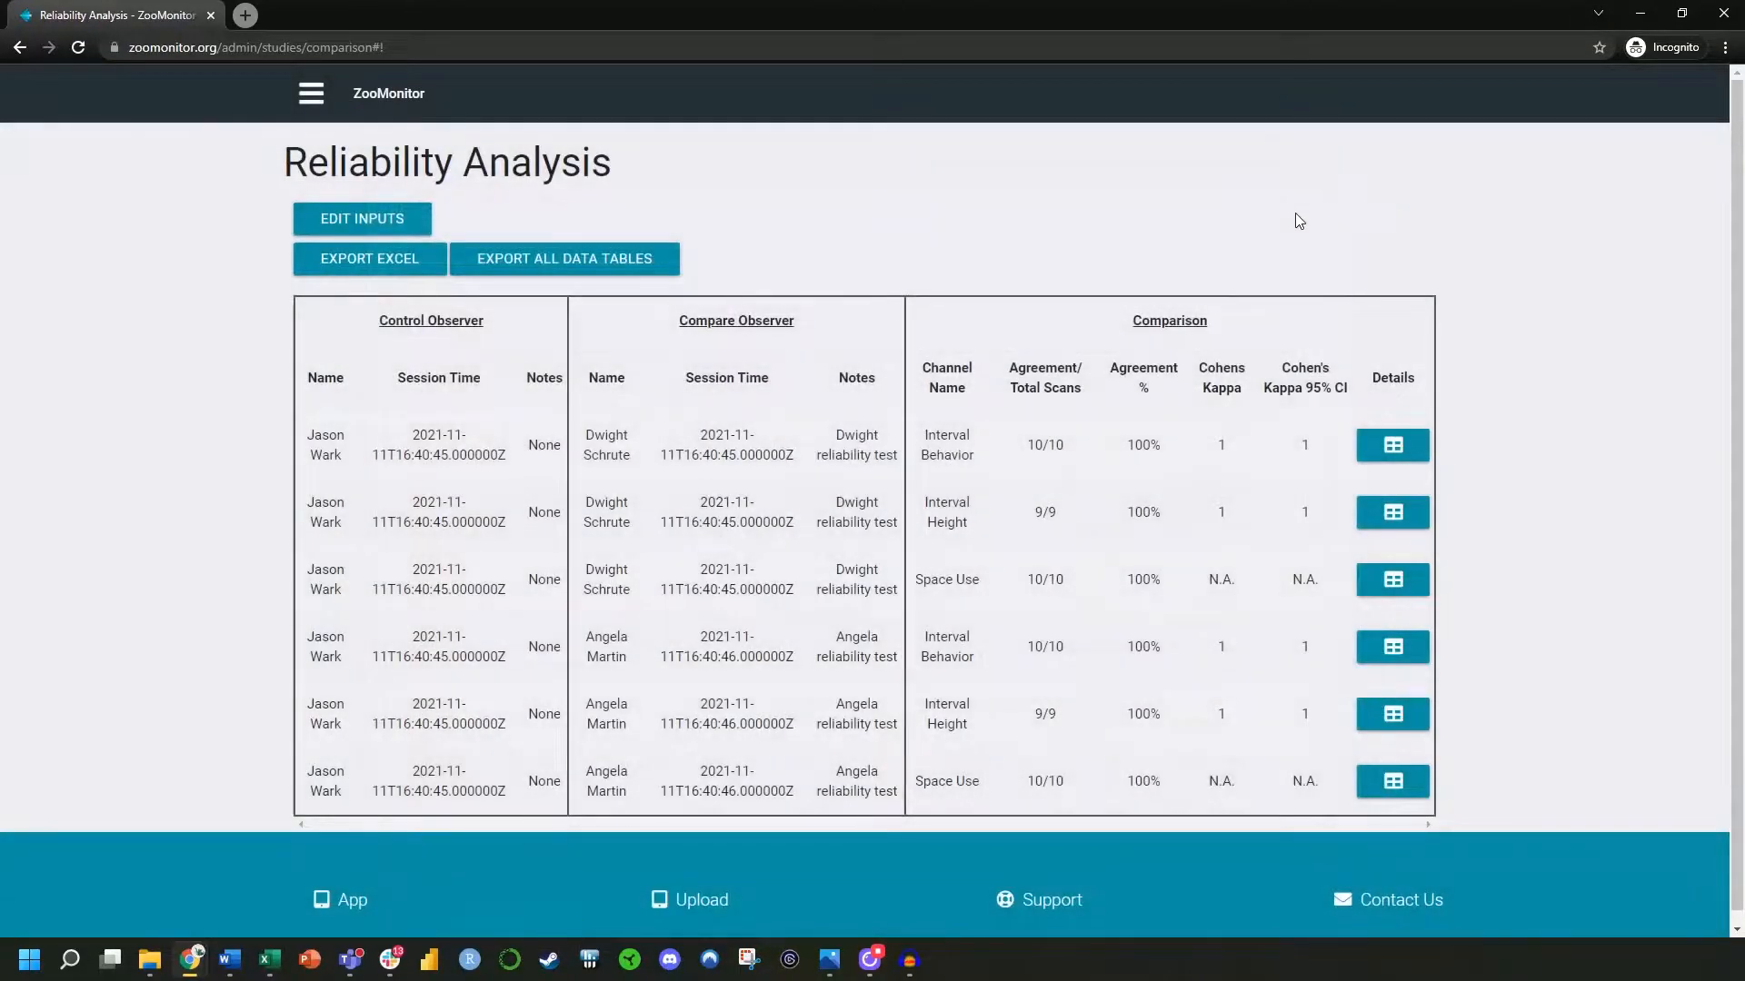